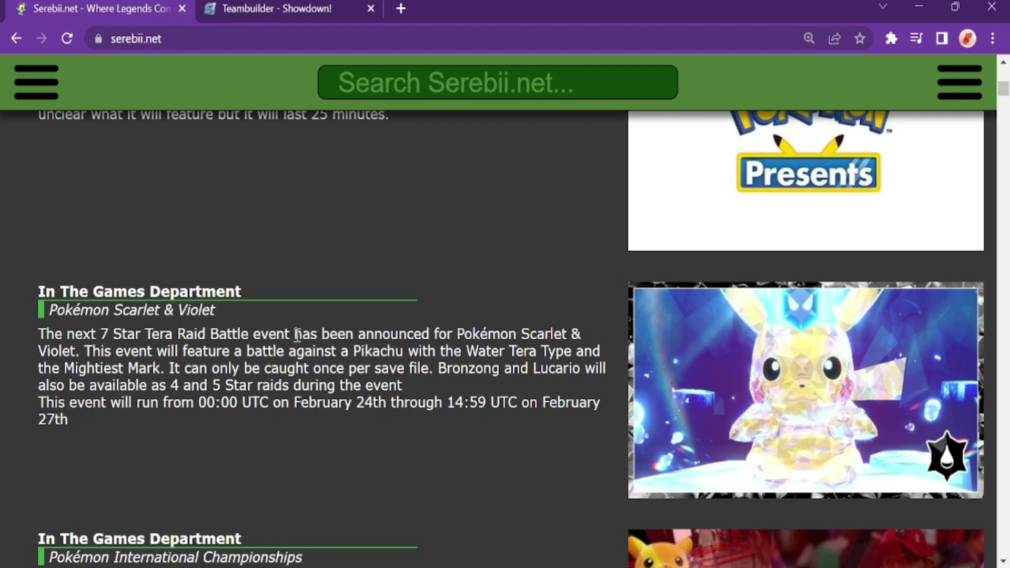
Note the Water Tera Pikachu announcement, then open the first Pikachu set in the teambuilder
drag(354, 351, 545, 358)
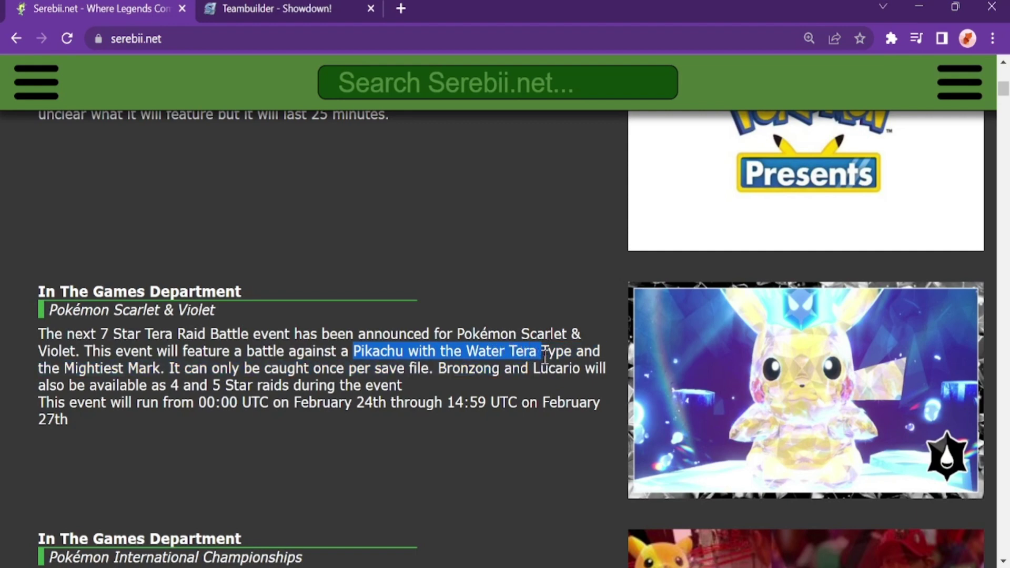
click(409, 469)
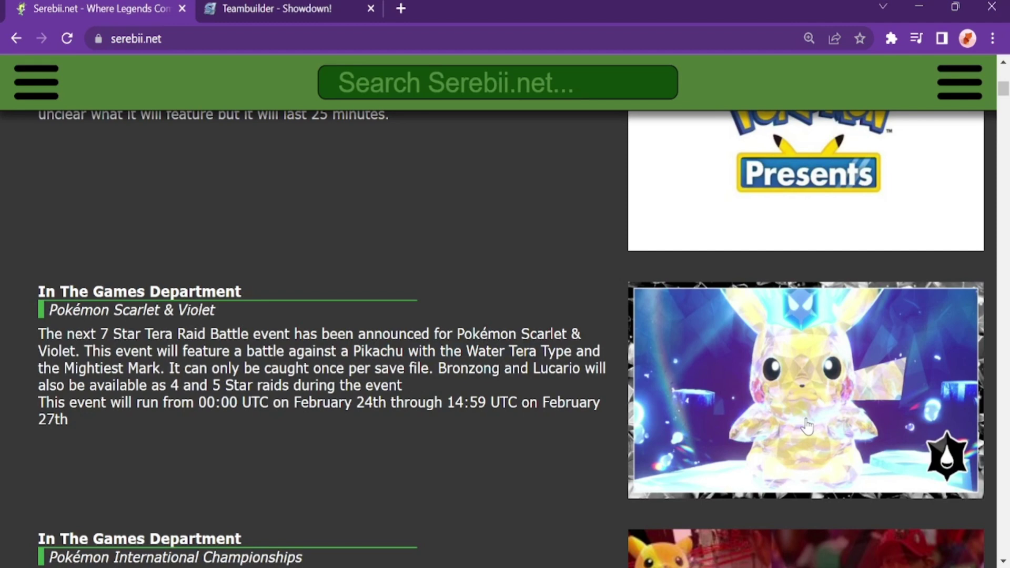
click(320, 8)
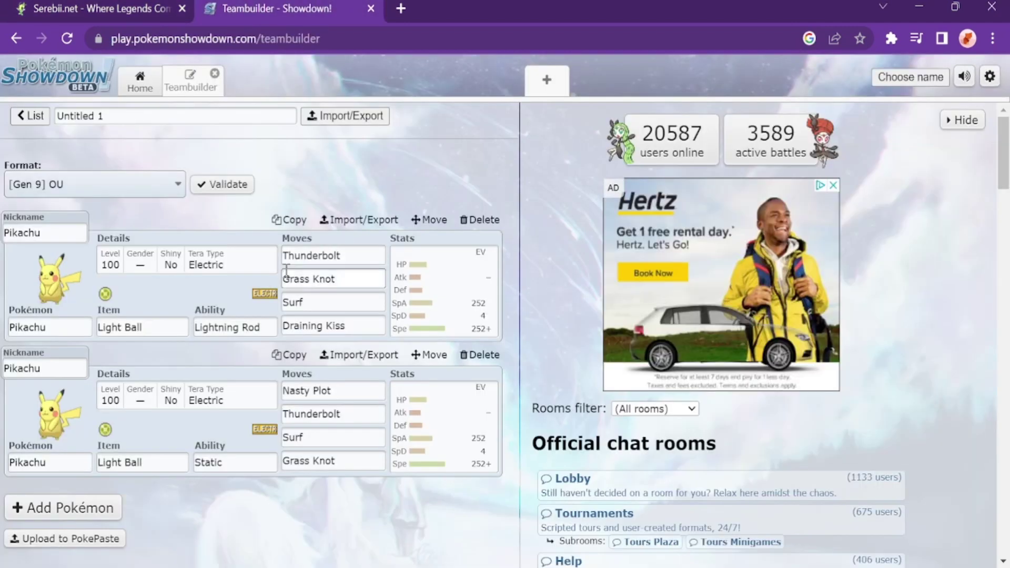
click(357, 256)
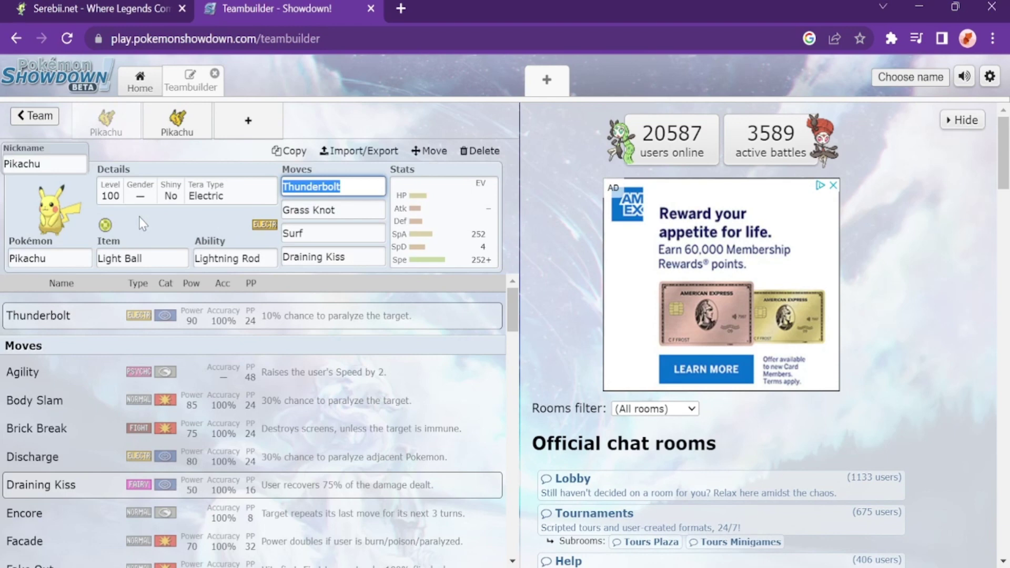
Inspect the first Pikachu's held item, Light Ball, and its ability options
click(146, 256)
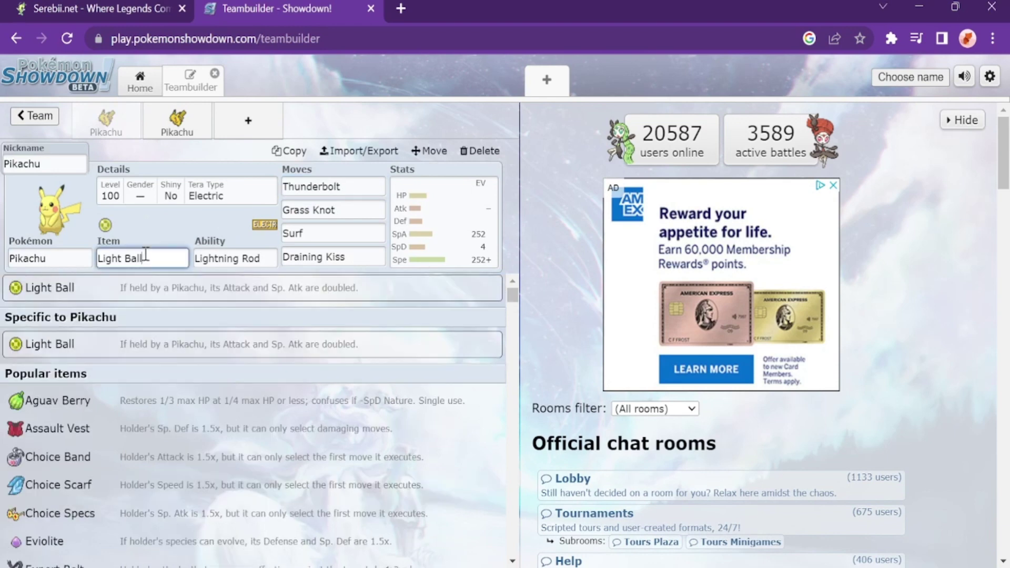
drag(146, 256, 95, 169)
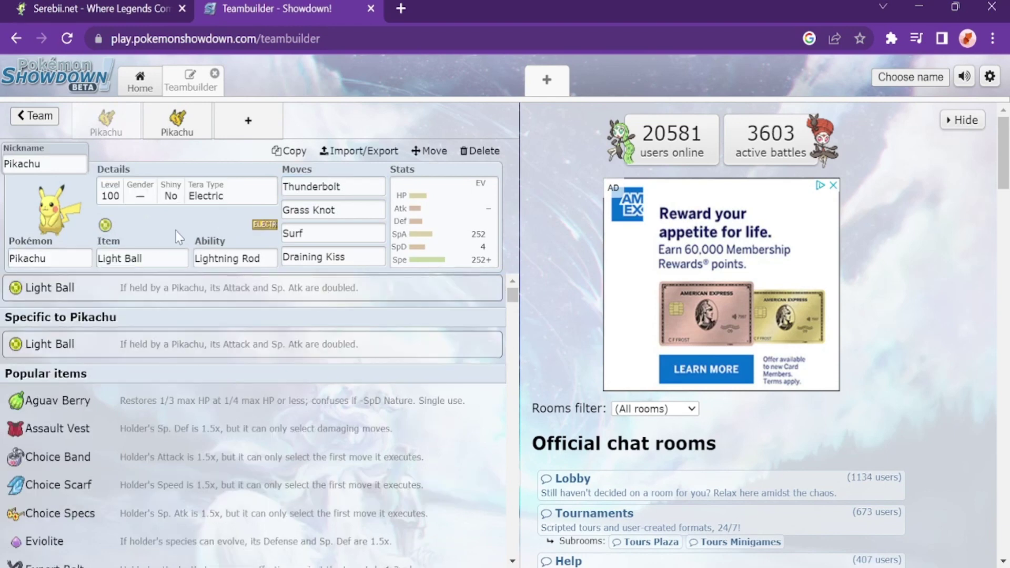
drag(182, 257, 90, 263)
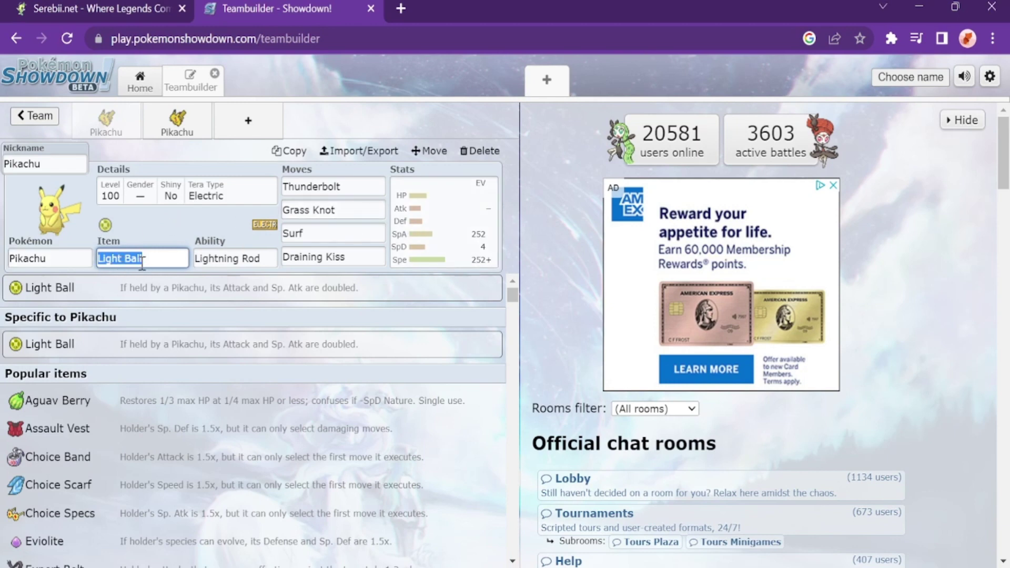
click(267, 261)
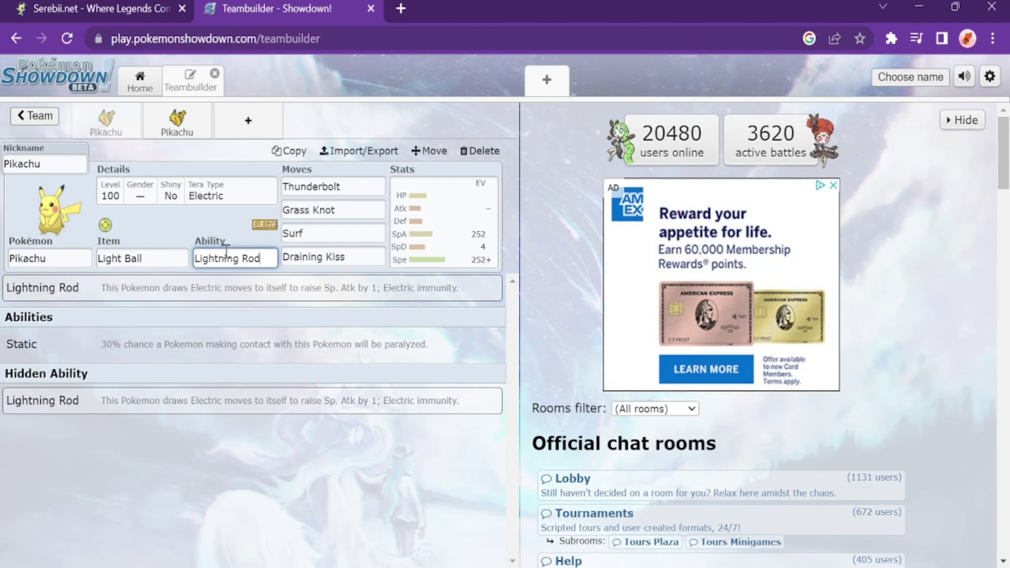
click(357, 186)
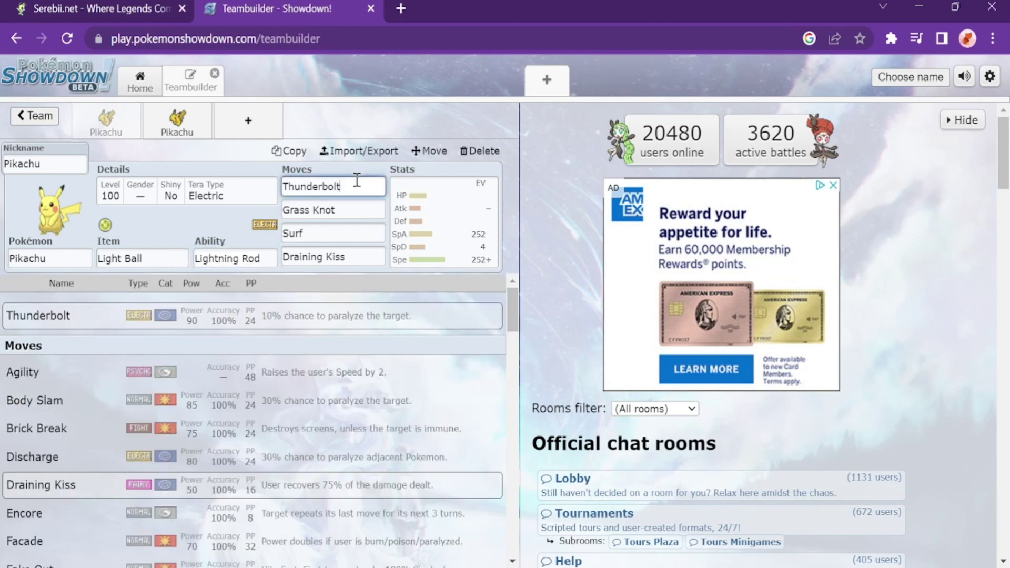
click(356, 207)
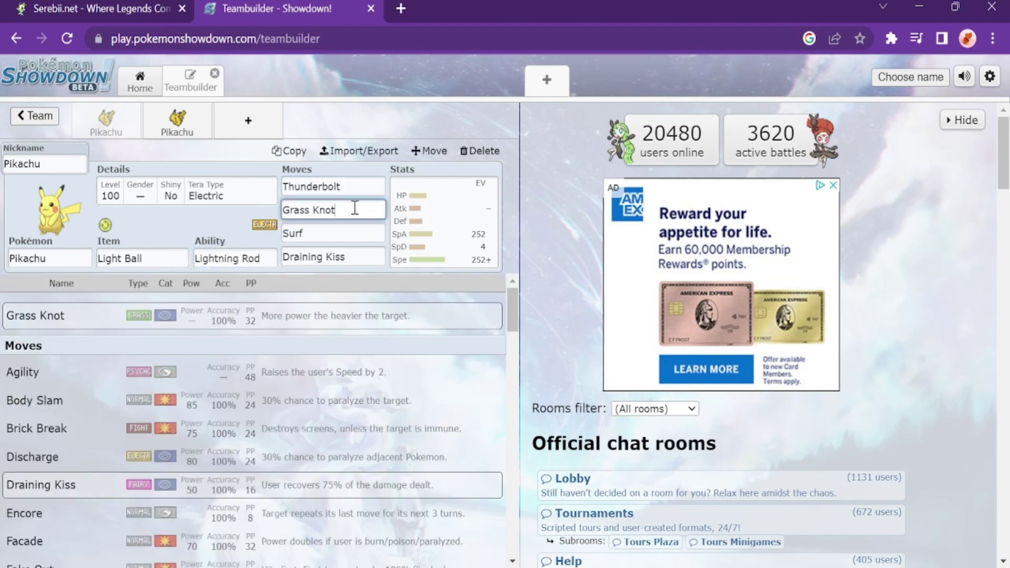
click(321, 232)
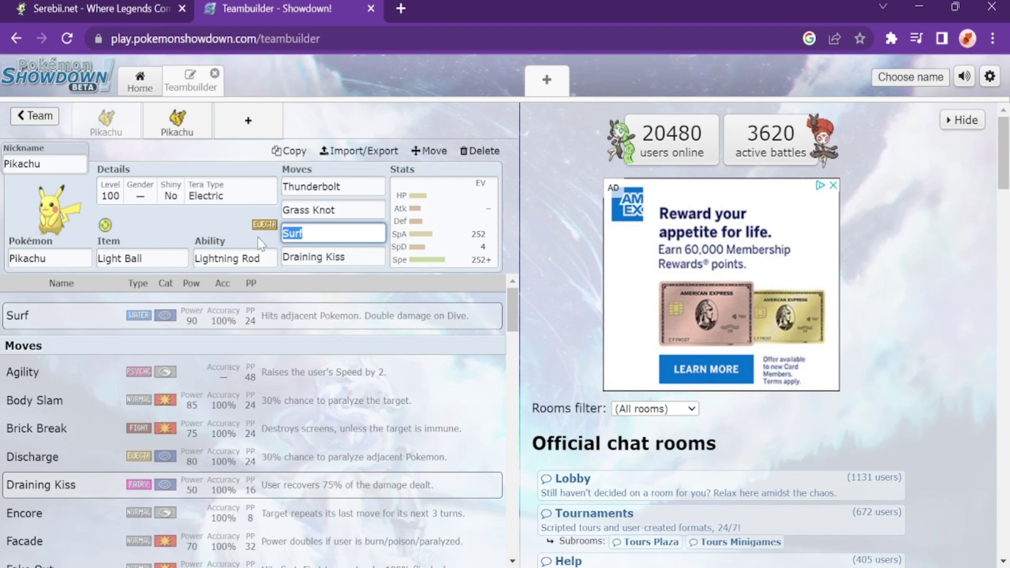
click(345, 254)
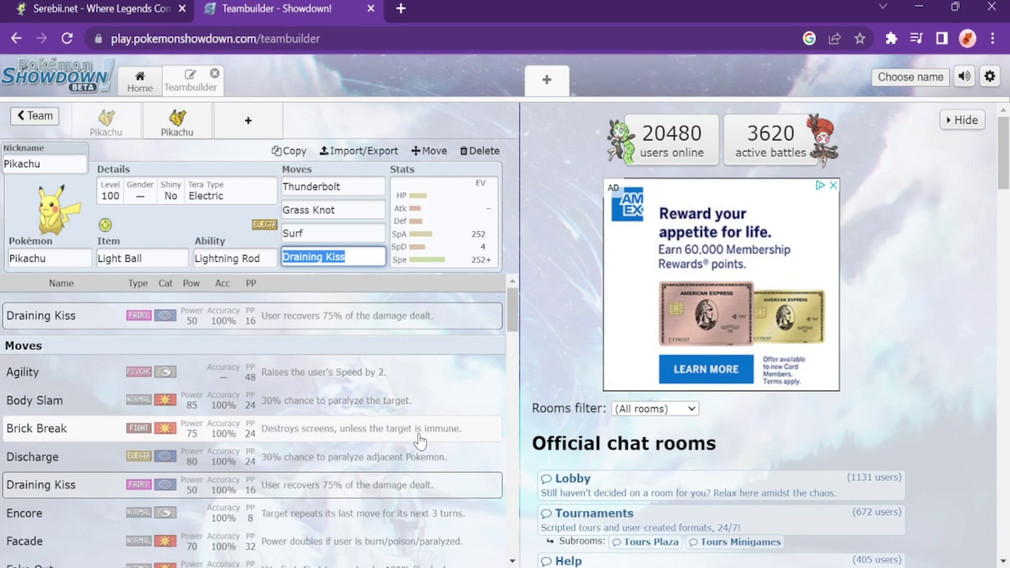
click(513, 561)
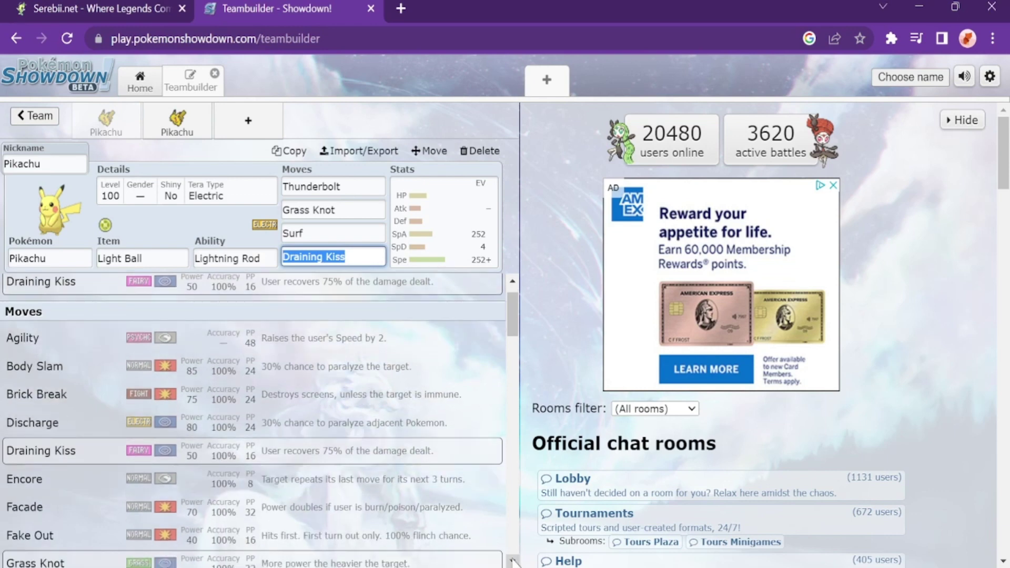
drag(512, 561, 512, 562)
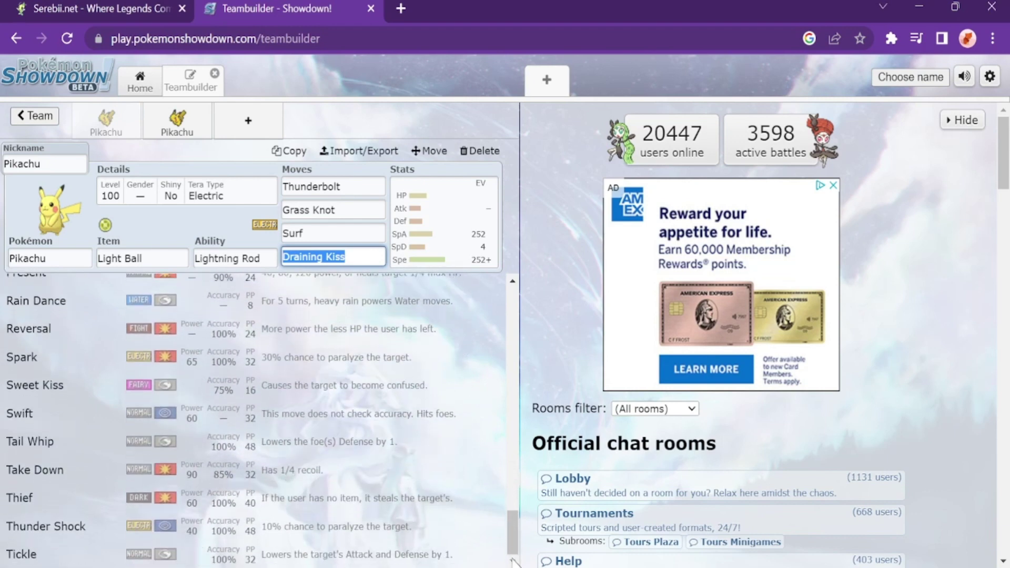
Switch to the second Pikachu and set Nasty Plot, Thunderbolt, Surf and Grass Knot
click(182, 137)
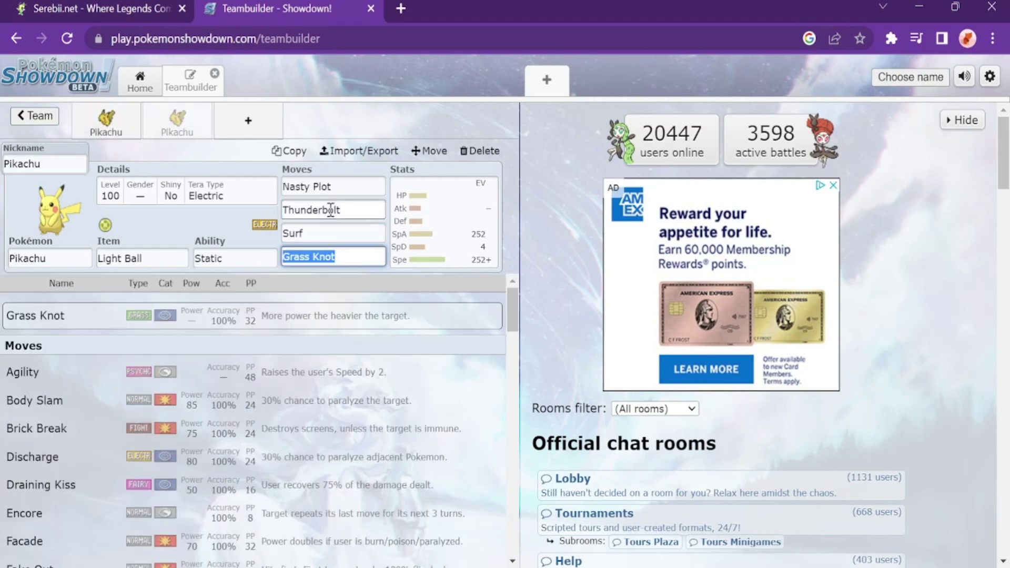
click(332, 187)
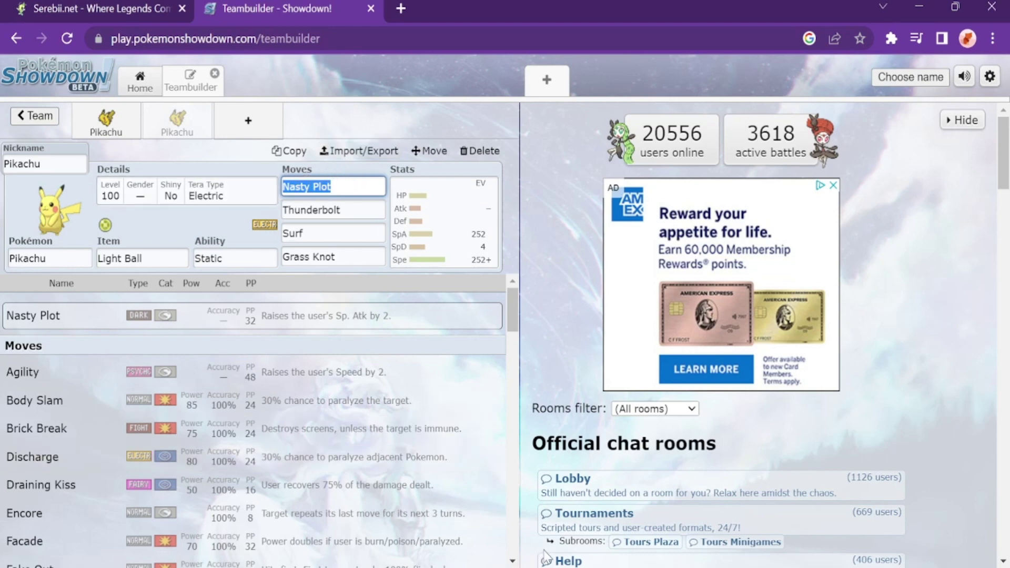
click(513, 561)
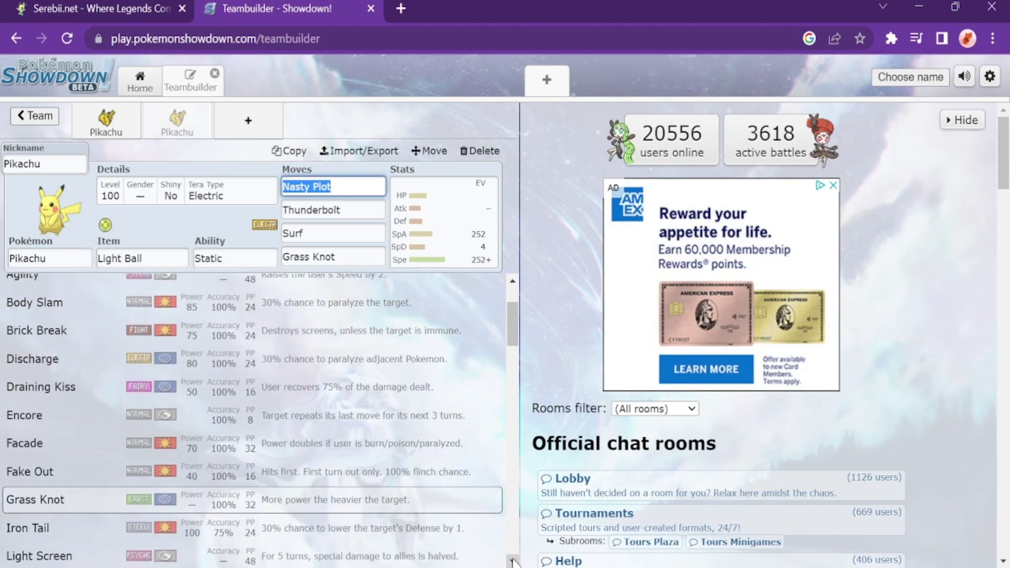
drag(513, 560, 514, 561)
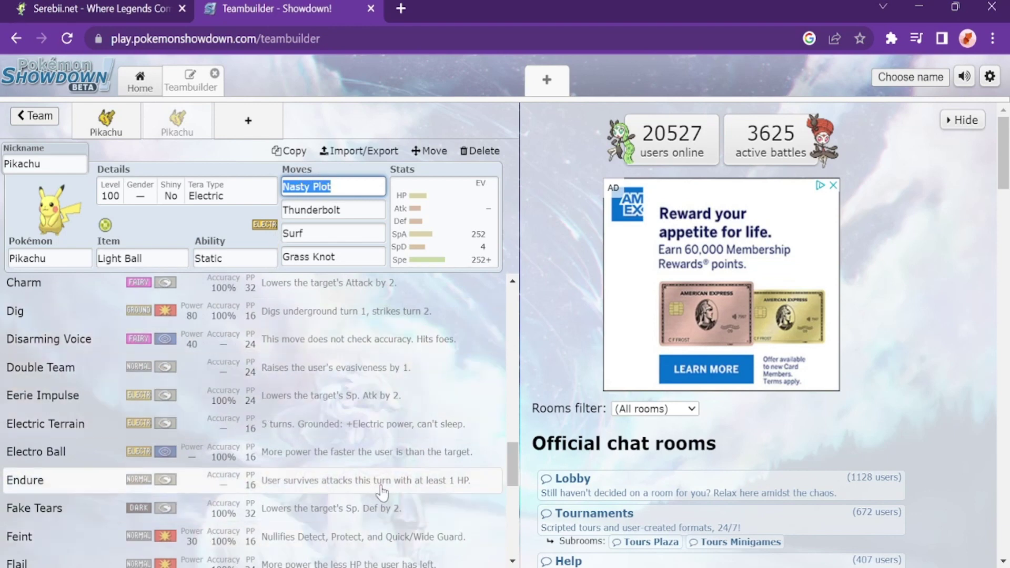
click(513, 561)
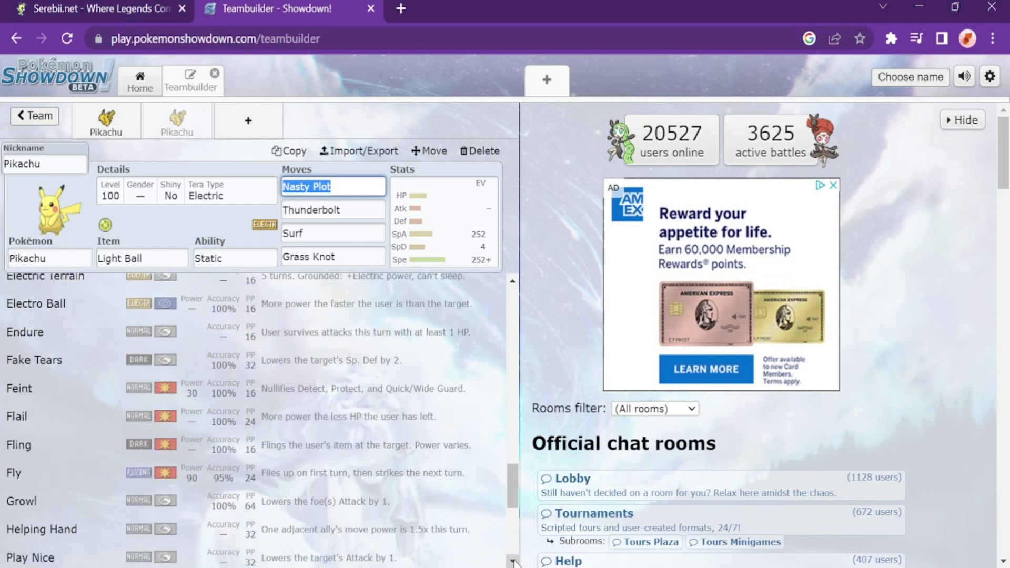
click(513, 562)
click(513, 562)
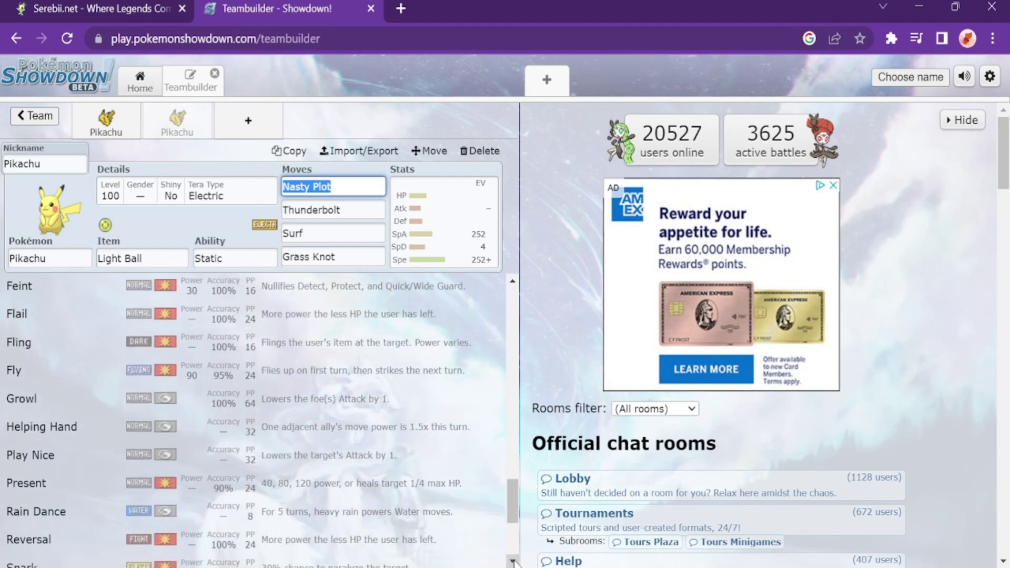
click(514, 561)
click(513, 561)
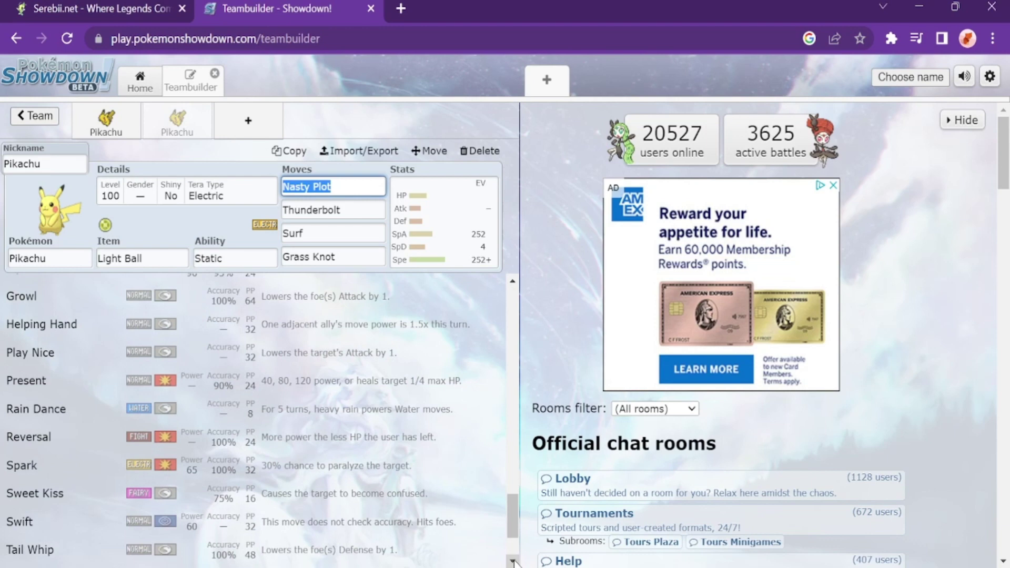
click(513, 562)
click(513, 560)
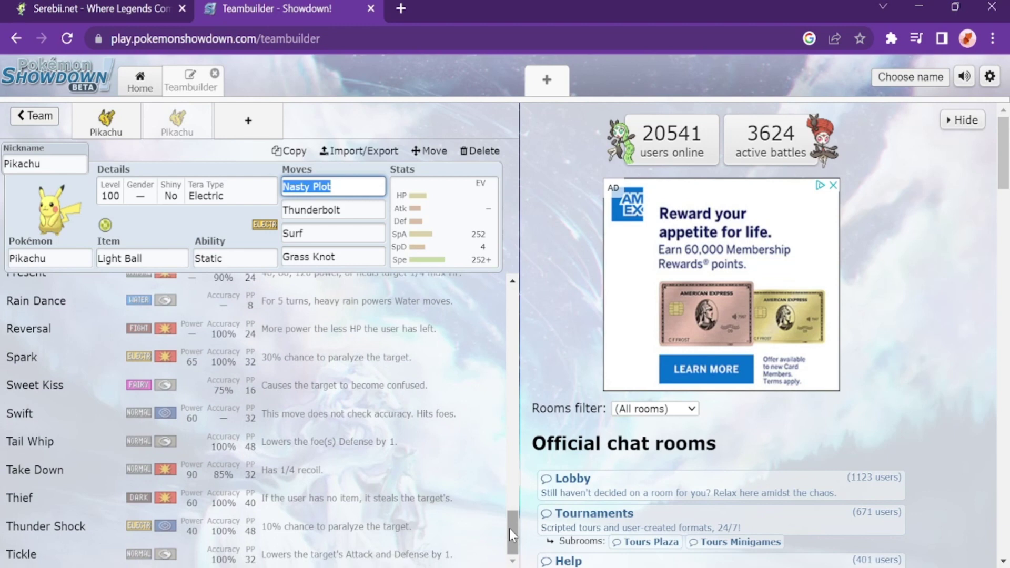
drag(511, 524, 513, 478)
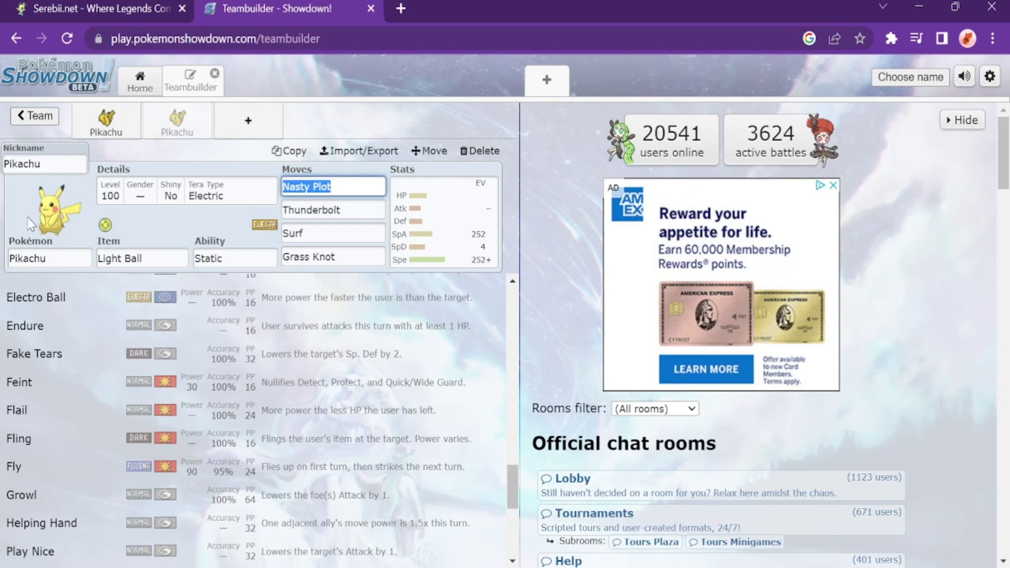
drag(514, 494, 514, 470)
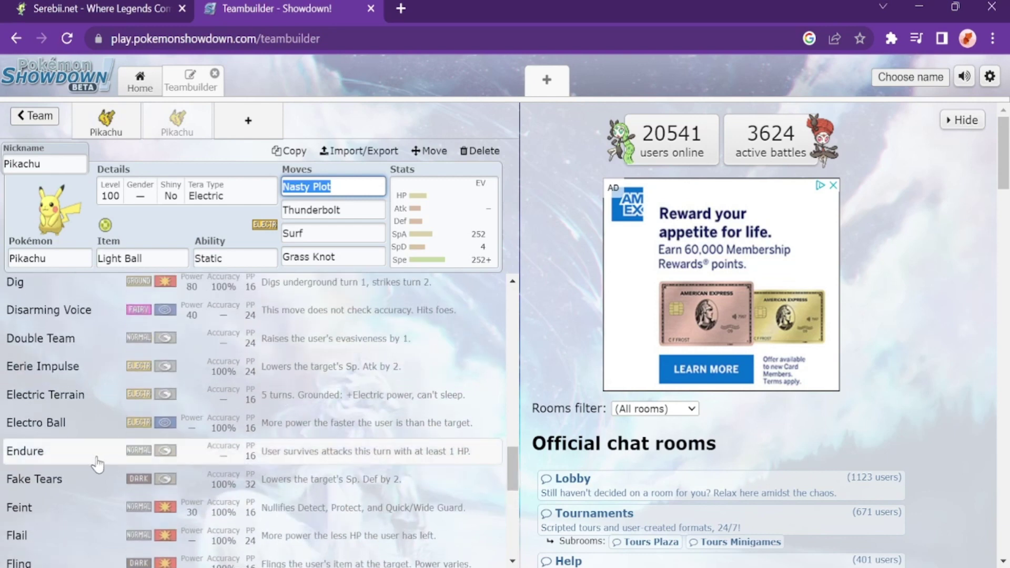
drag(513, 470, 496, 286)
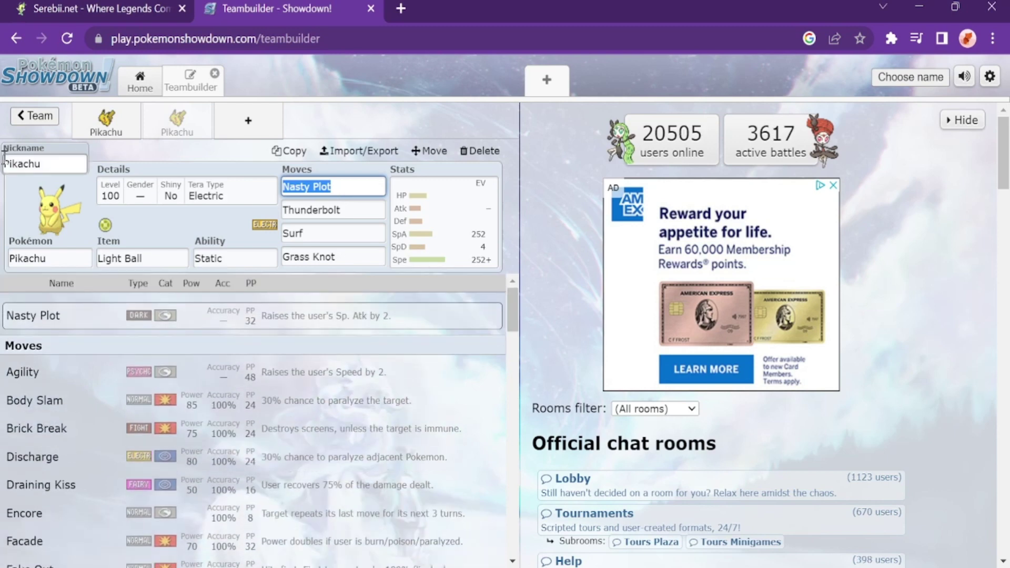
Leave Pikachu's set for the saved-teams list and open the Untitled 2 counter team
click(34, 116)
click(34, 117)
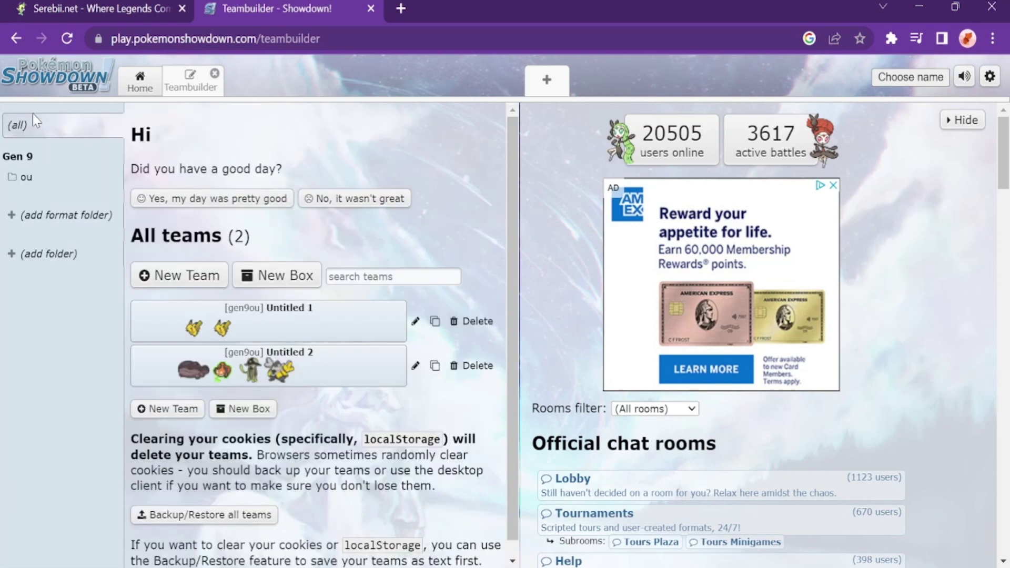
click(206, 363)
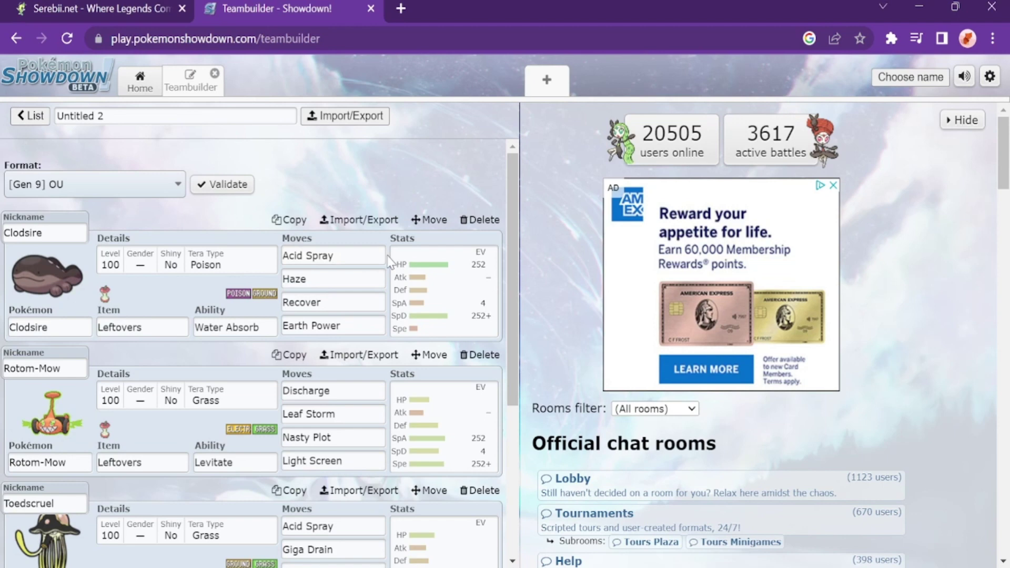
Open Clodsire's set, check its ability, and show its 252 HP / 4 SpA / 252 SpD spread
click(332, 255)
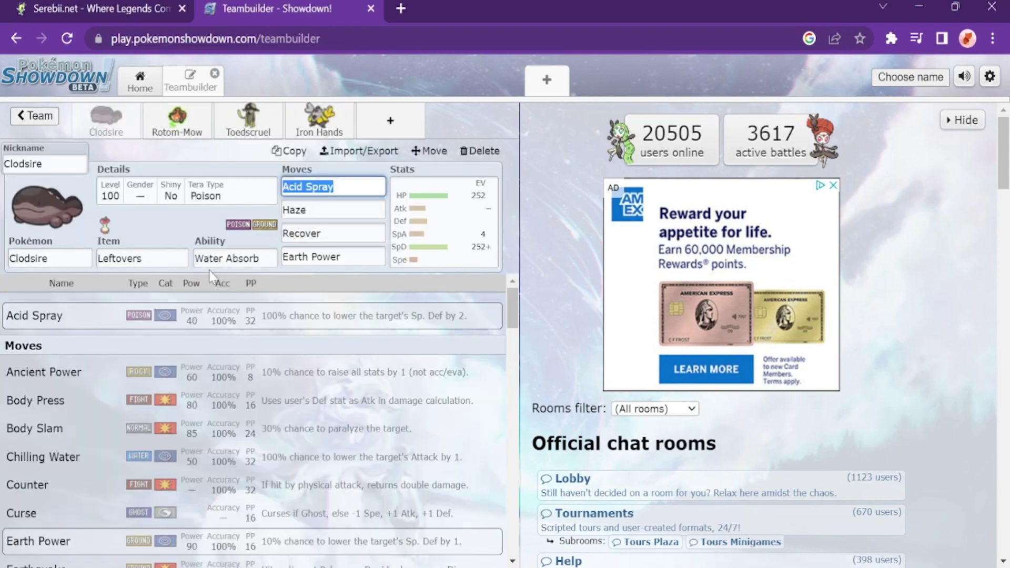
click(237, 258)
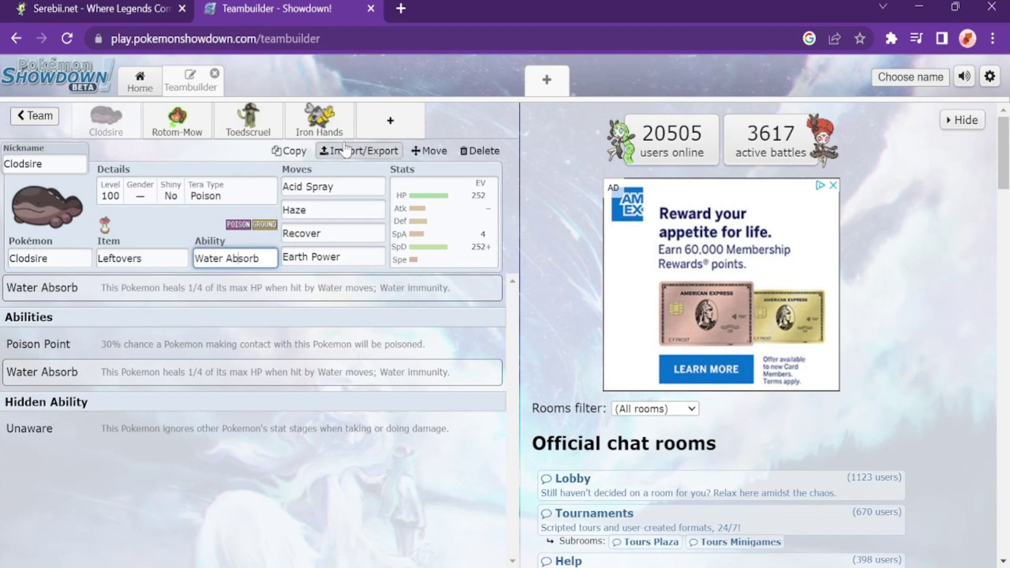
click(462, 253)
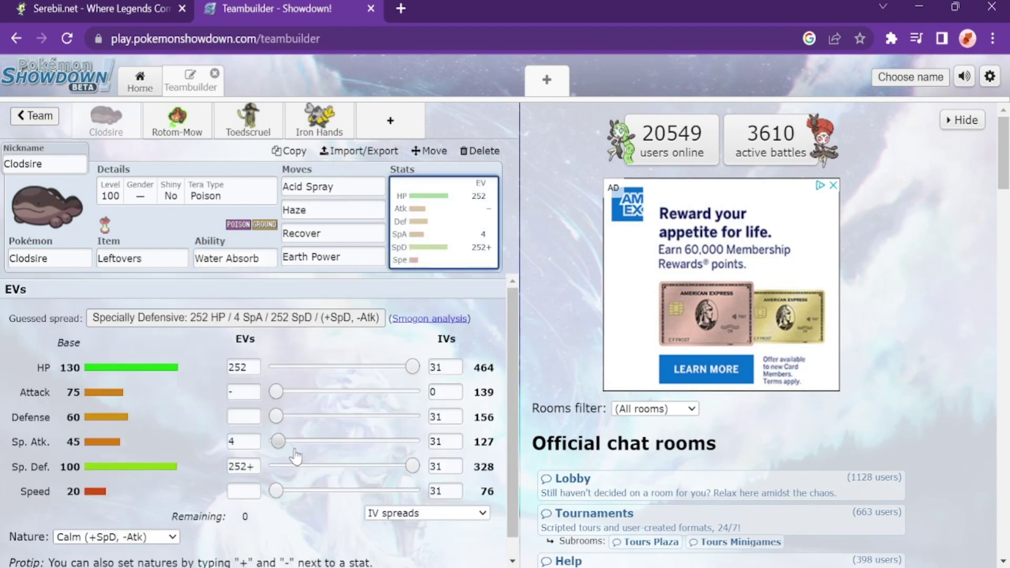
Set Clodsire's Sp. Def EVs to 0 and its Defense EVs to 252
drag(414, 467, 272, 467)
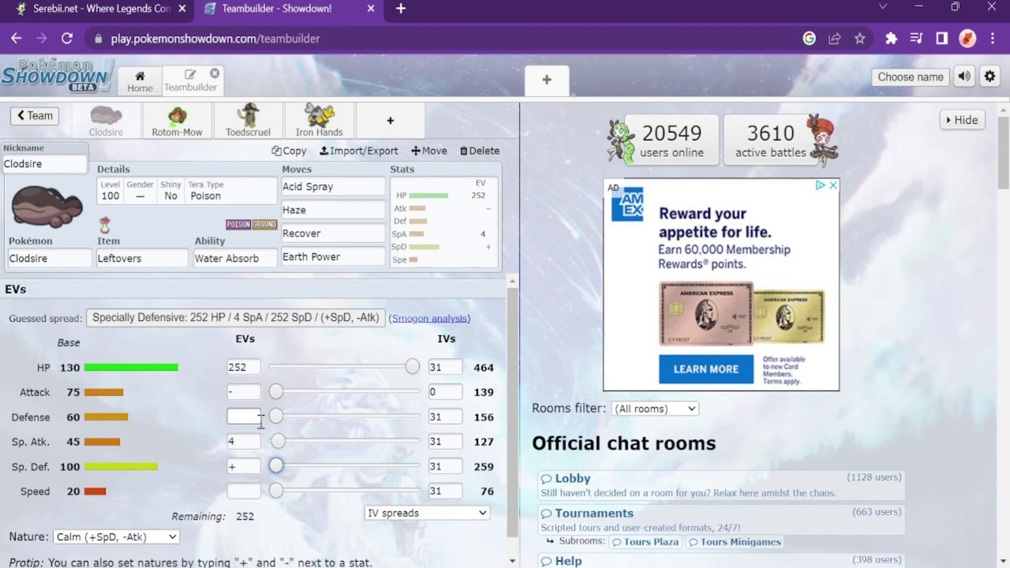
drag(276, 416, 412, 416)
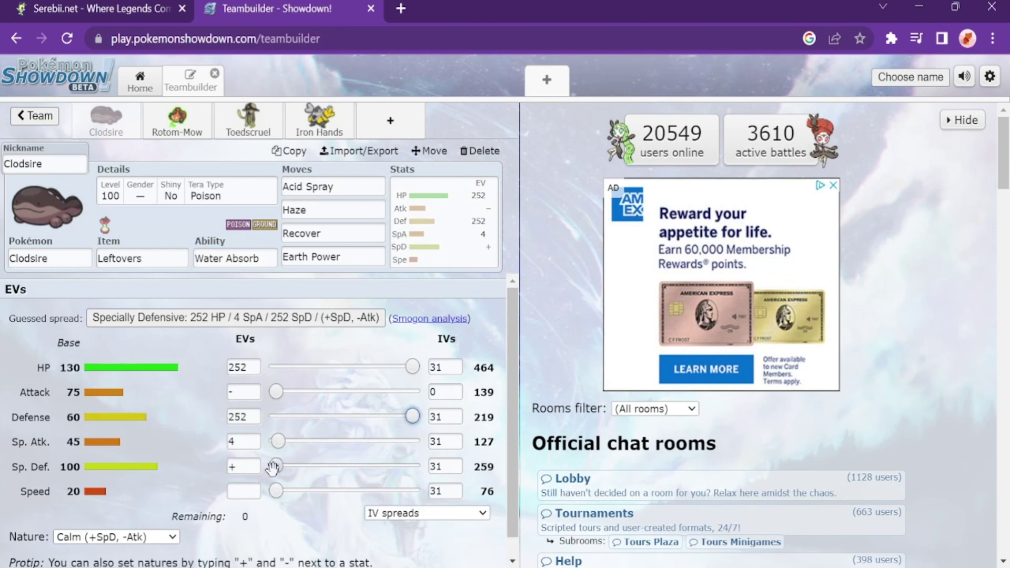
mouse_move(280, 440)
mouse_down()
mouse_move(268, 441)
mouse_move(281, 441)
mouse_up()
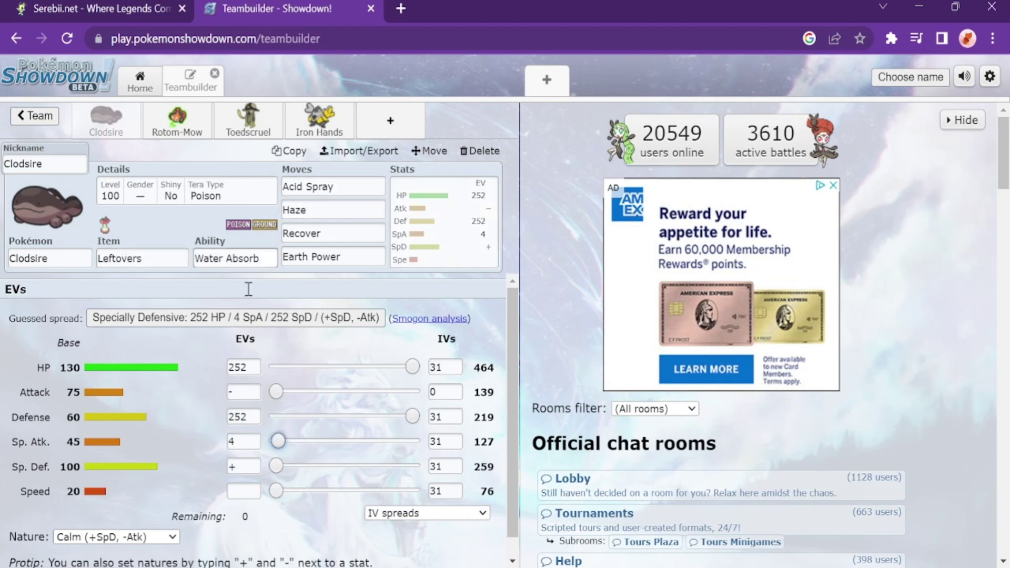
Review Clodsire's Acid Spray, Recover and Haze move slots
click(340, 187)
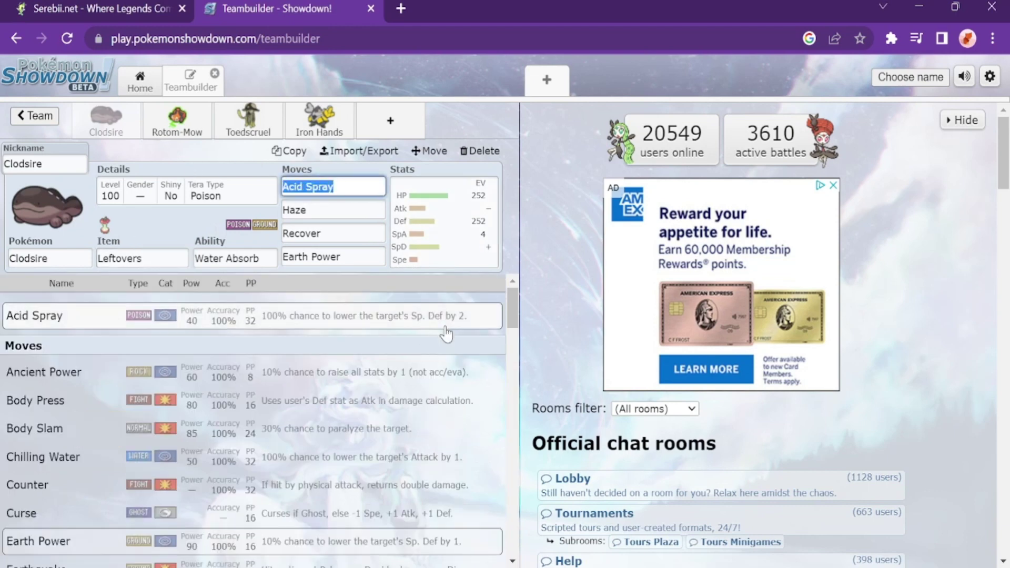
click(338, 234)
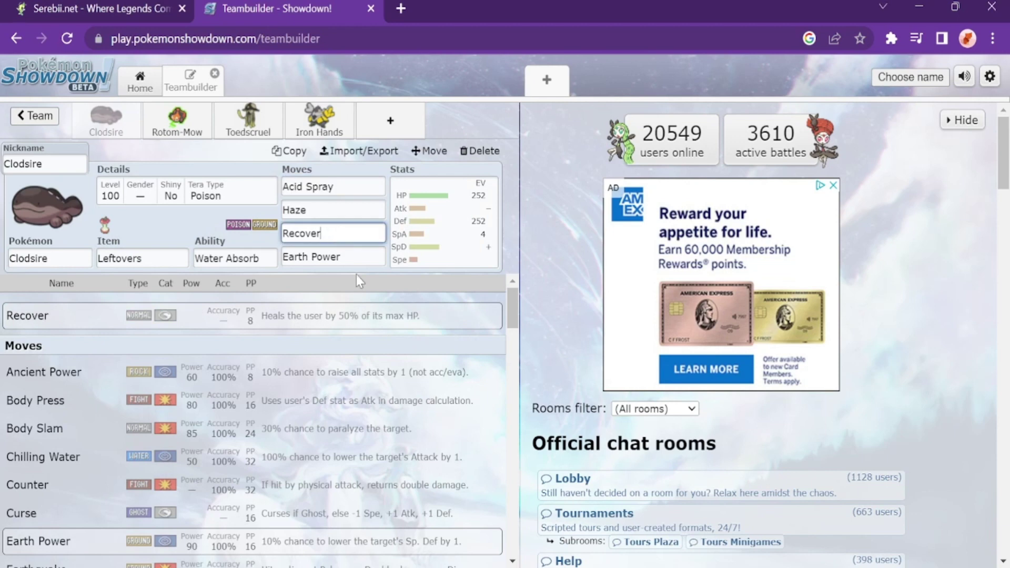
click(329, 210)
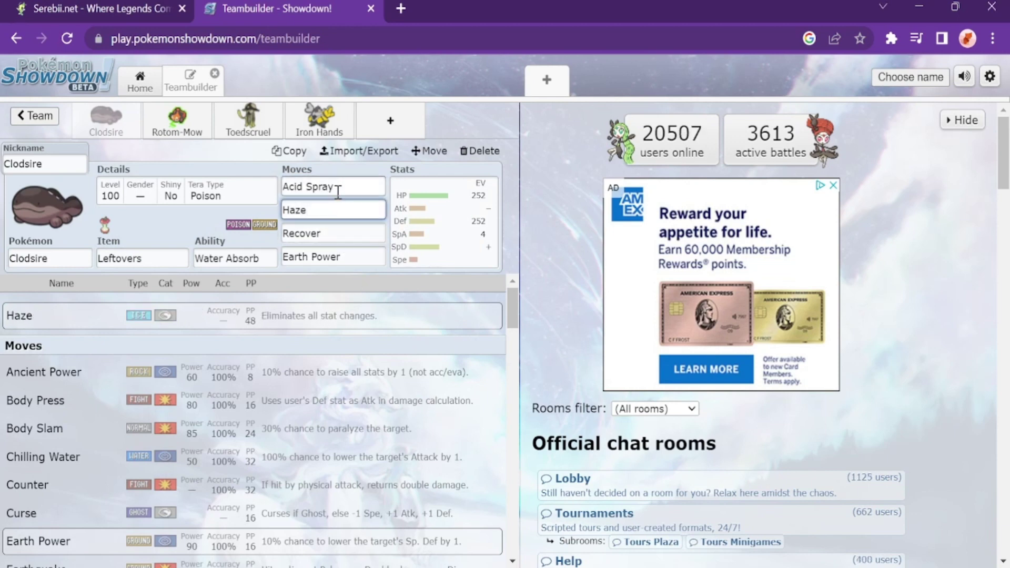
Switch to Rotom-Mow and browse the moves available for its Discharge slot
click(180, 122)
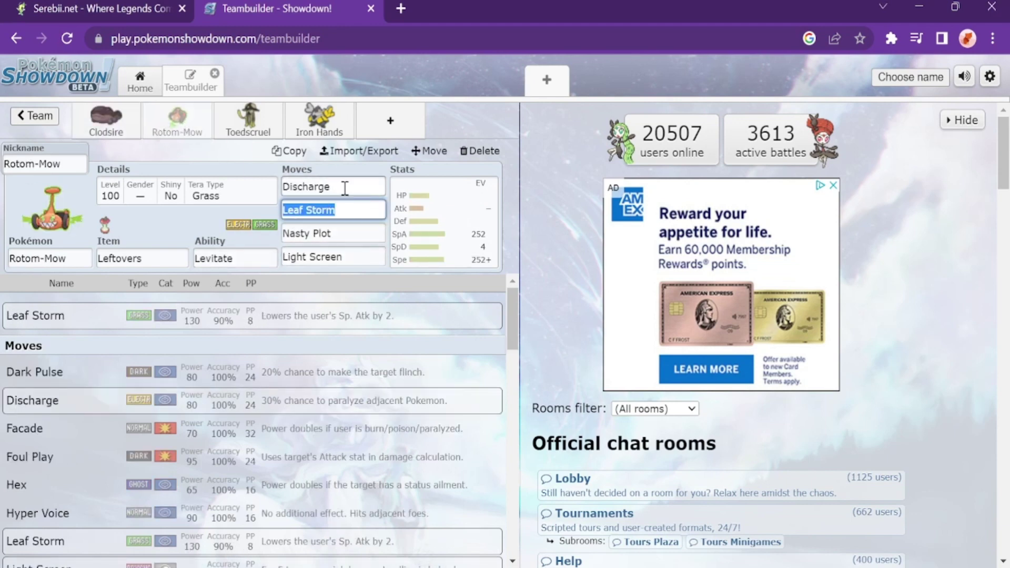
click(344, 187)
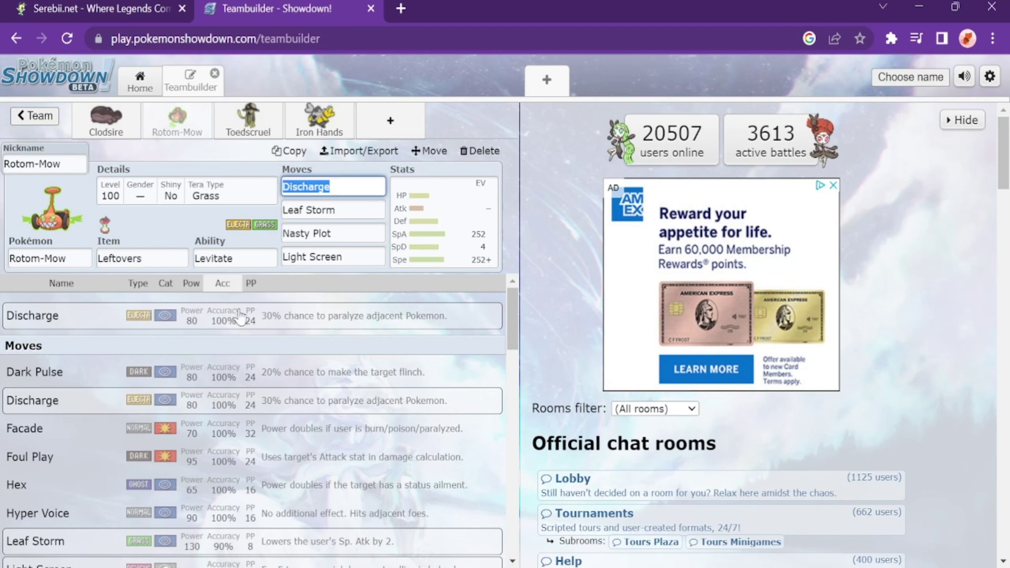
scroll(253, 434, down, 2)
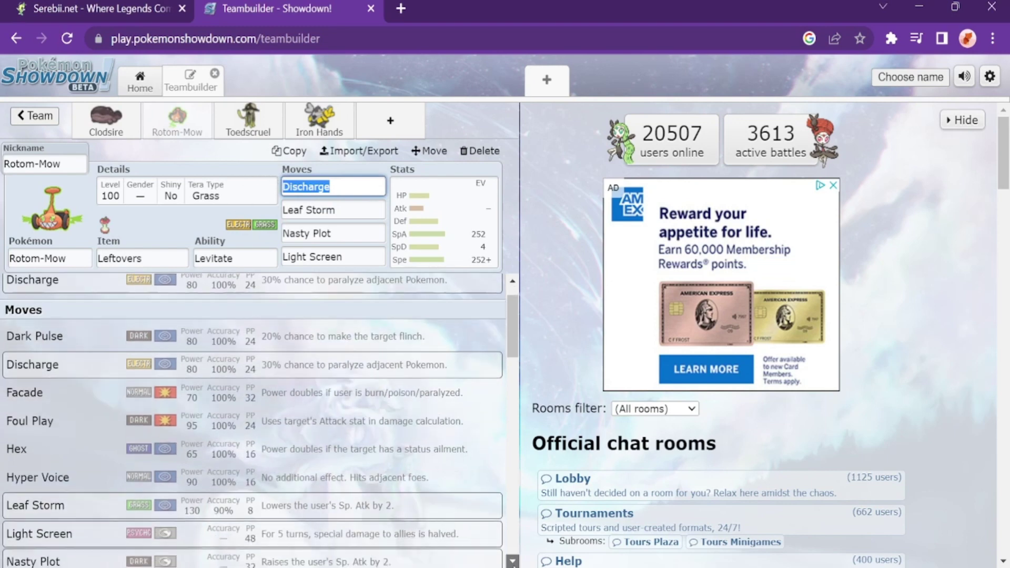
scroll(254, 434, down, 2)
scroll(253, 434, down, 2)
scroll(253, 434, down, 2)
scroll(252, 434, down, 2)
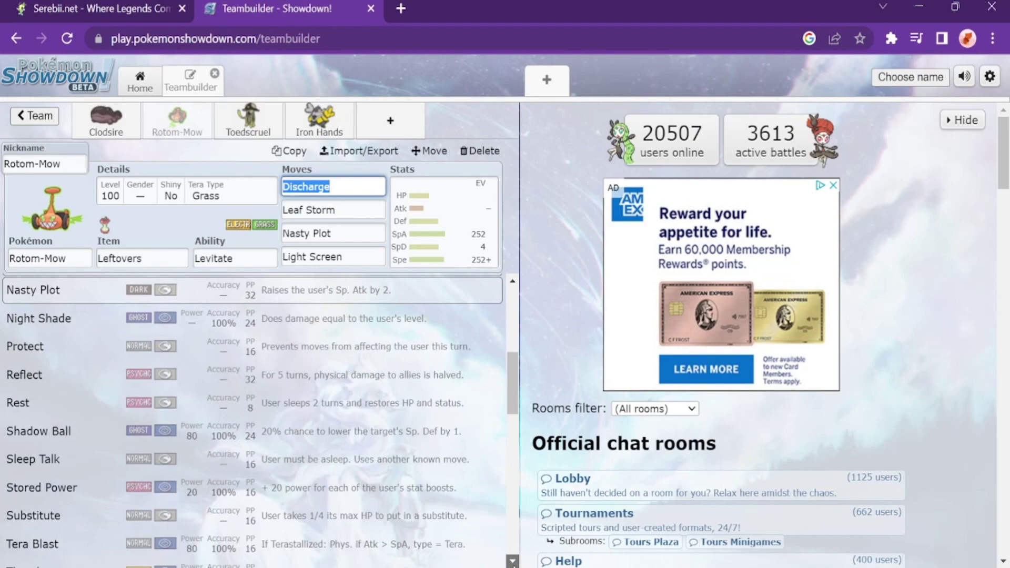
scroll(252, 435, down, 2)
scroll(253, 434, down, 2)
scroll(252, 434, down, 2)
scroll(253, 435, down, 2)
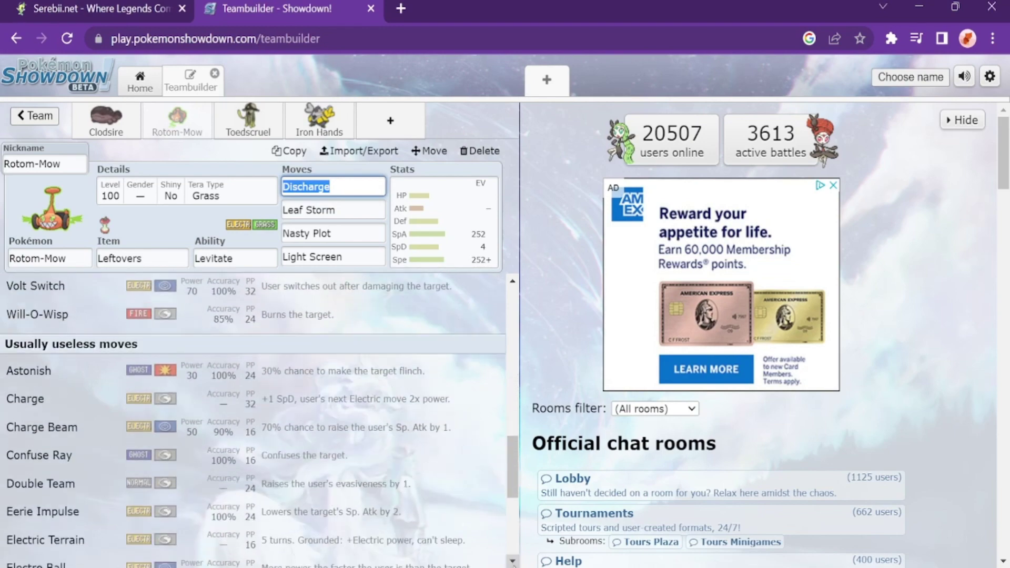
scroll(253, 434, down, 2)
scroll(252, 434, down, 2)
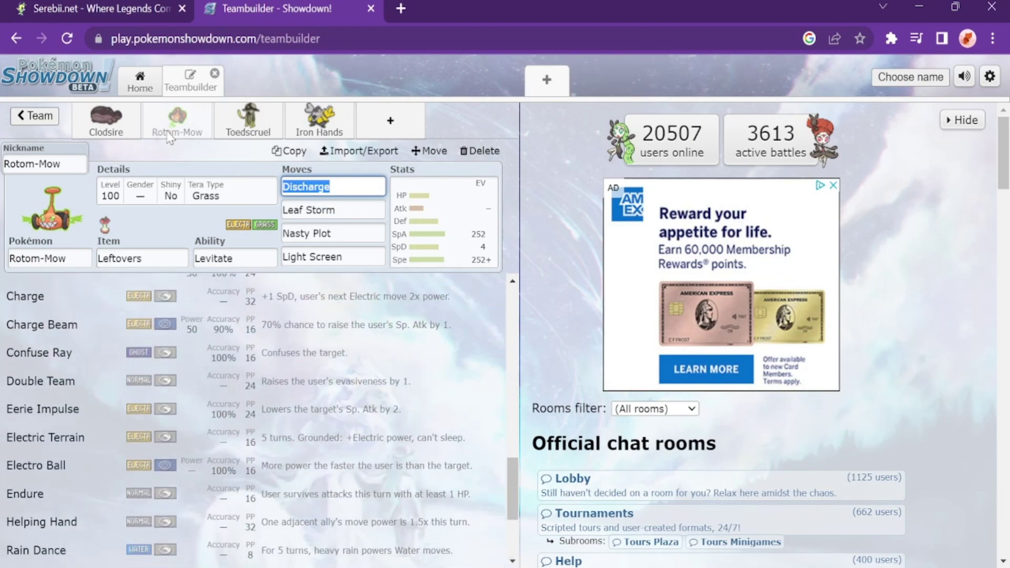
Check Toedscruel's details for its Grass Tera type, then switch to Iron Hands
click(248, 121)
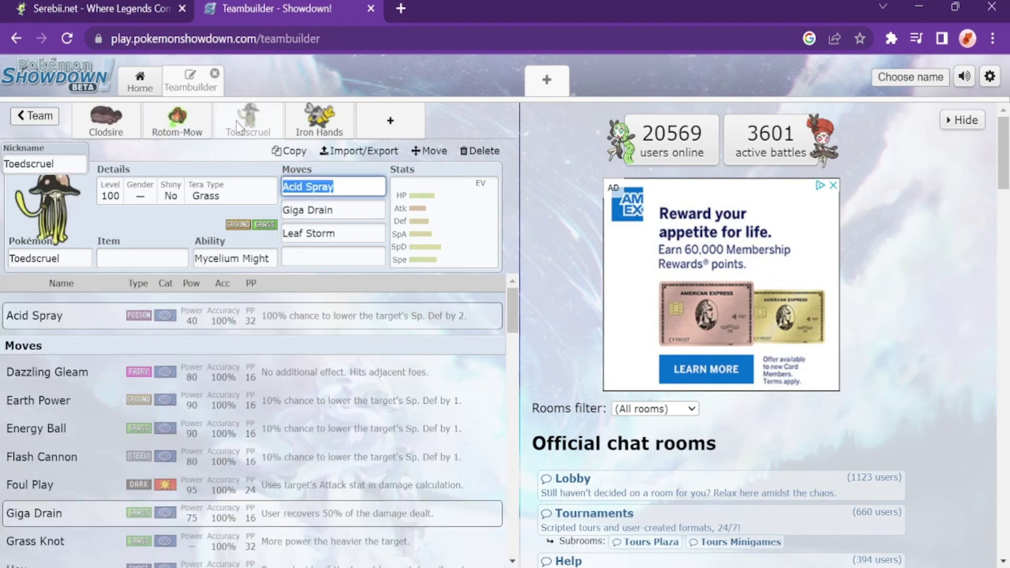
click(214, 200)
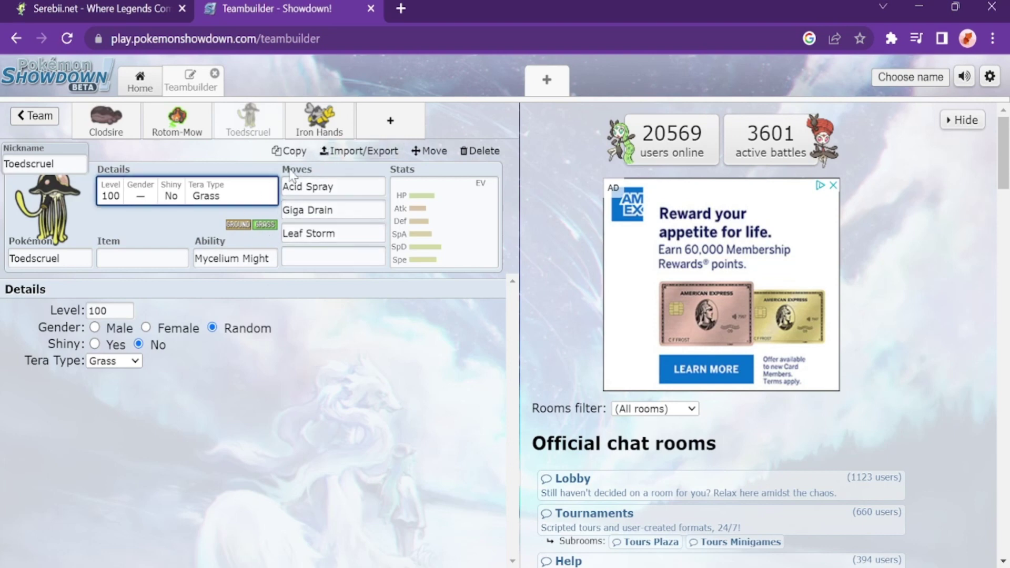
click(319, 120)
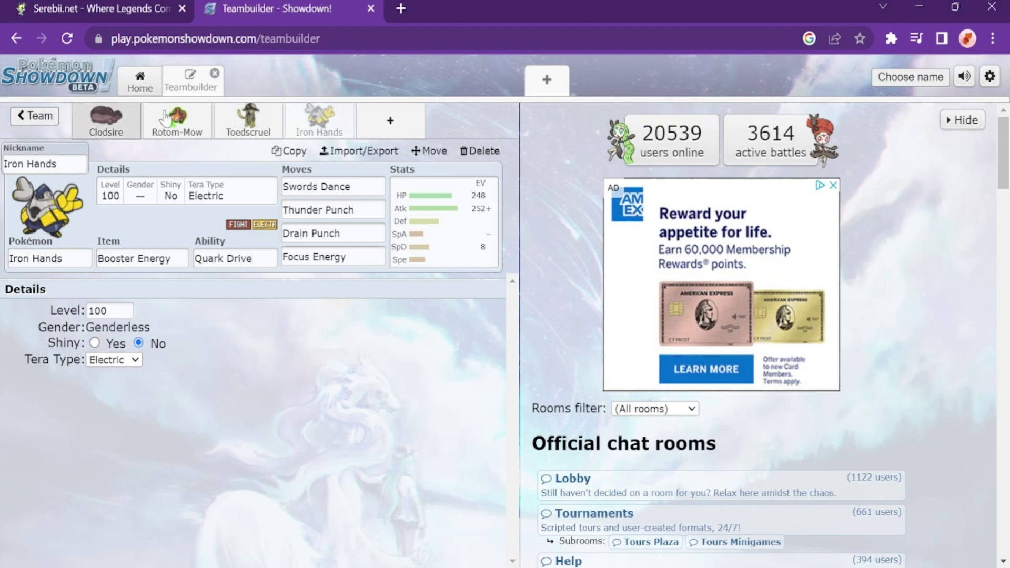
Add an empty fifth slot and narrow the Pokémon list to Skill Swap learners
click(390, 121)
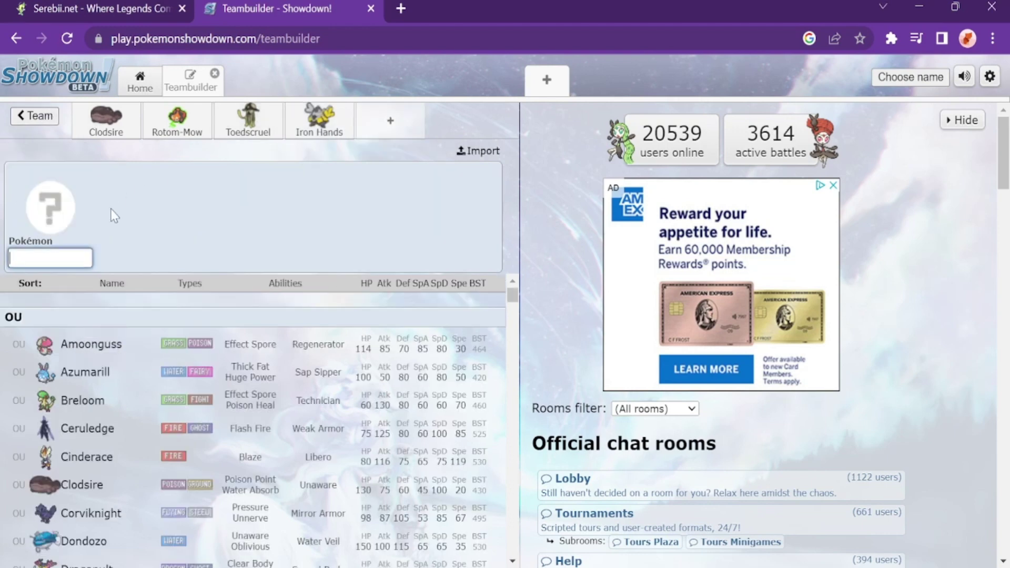
text(skill)
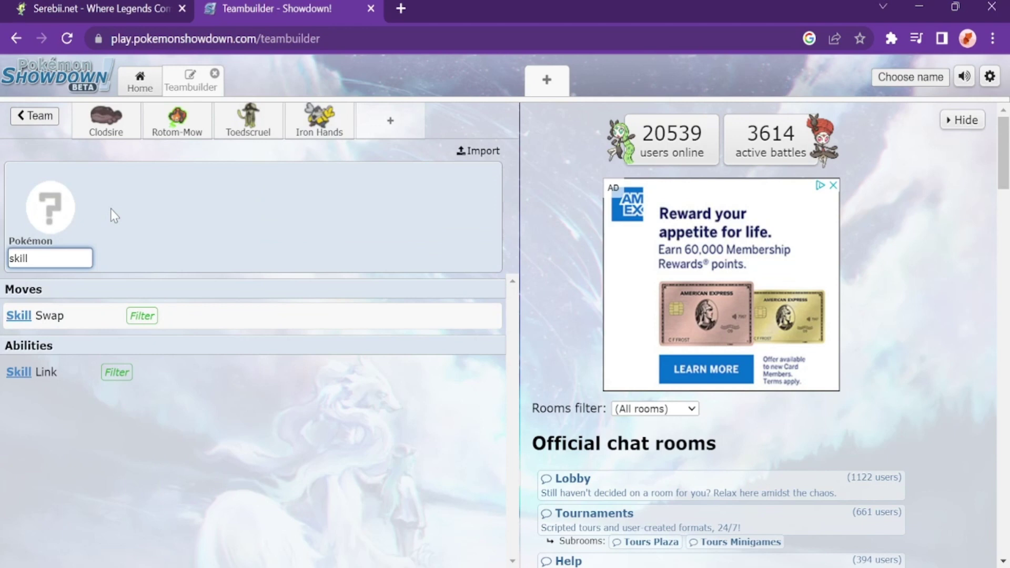
click(113, 323)
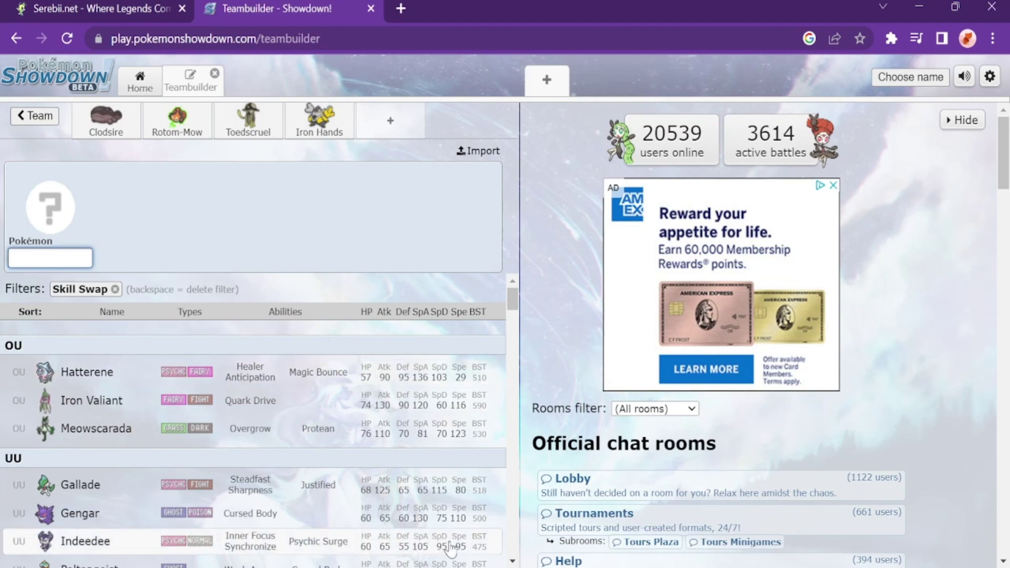
click(513, 560)
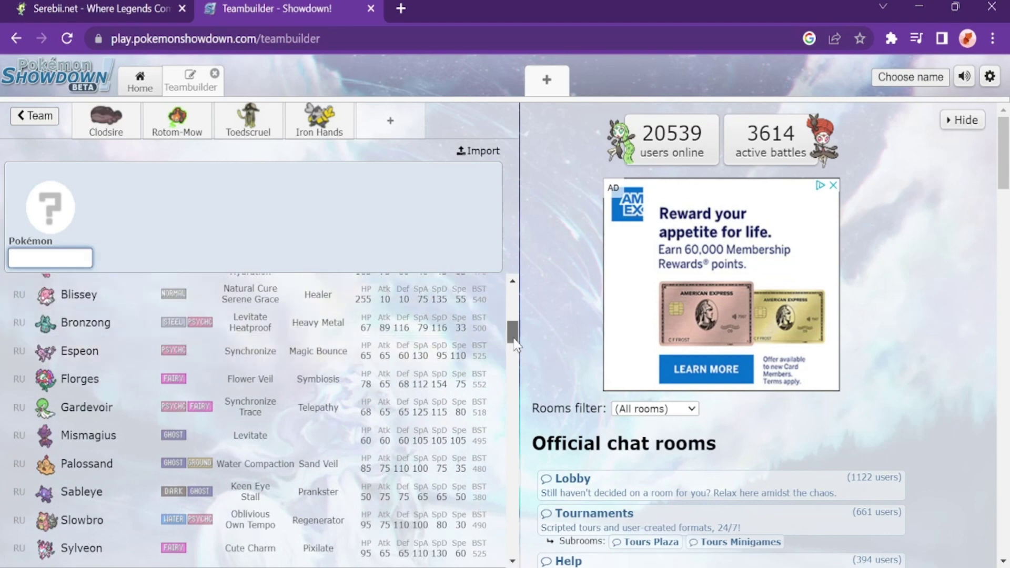
drag(513, 341, 515, 335)
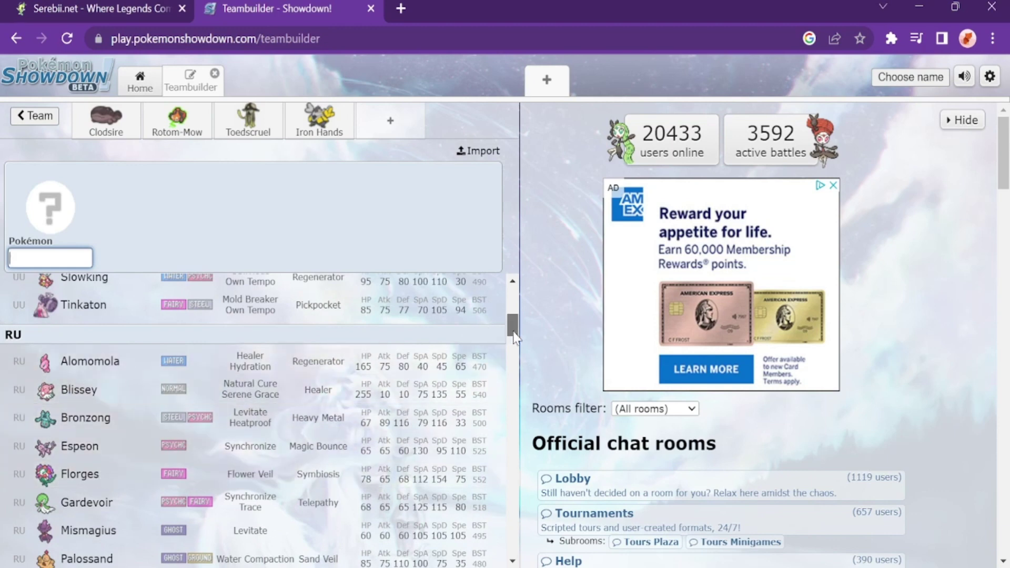
drag(513, 336, 513, 283)
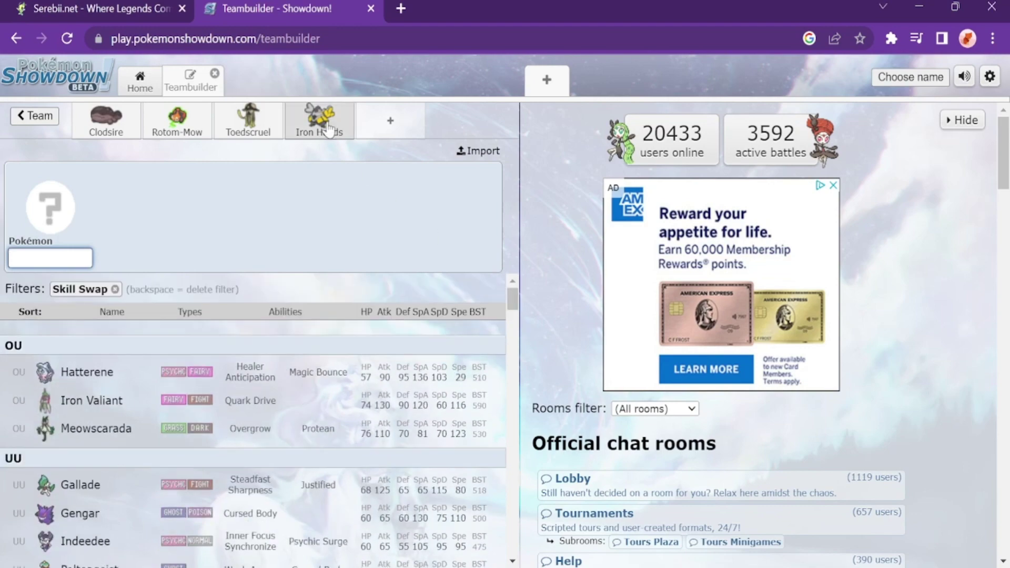
Check Iron Hands, then open Untitled 1 and inspect the first Pikachu's EV spread
click(323, 122)
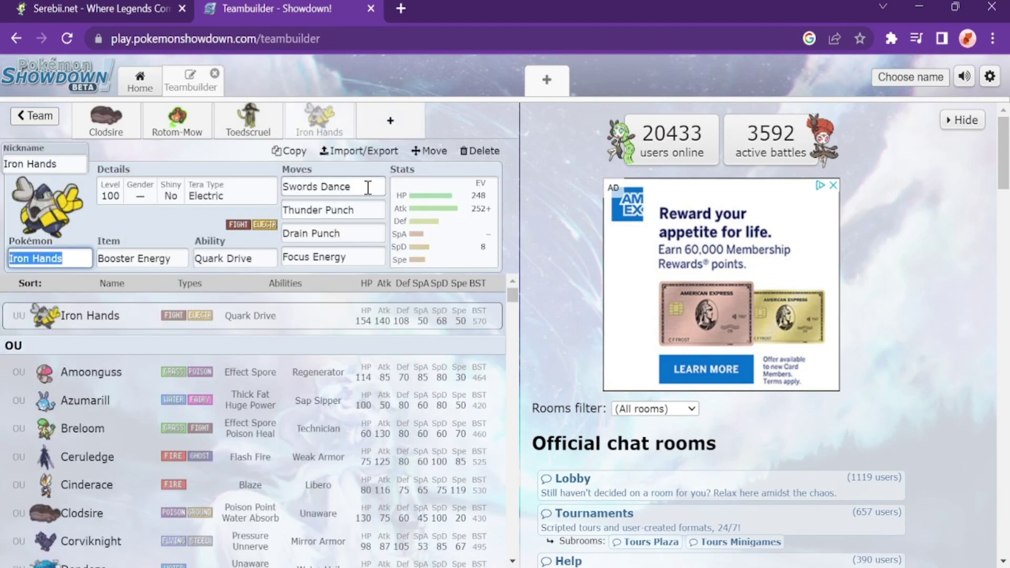
click(21, 120)
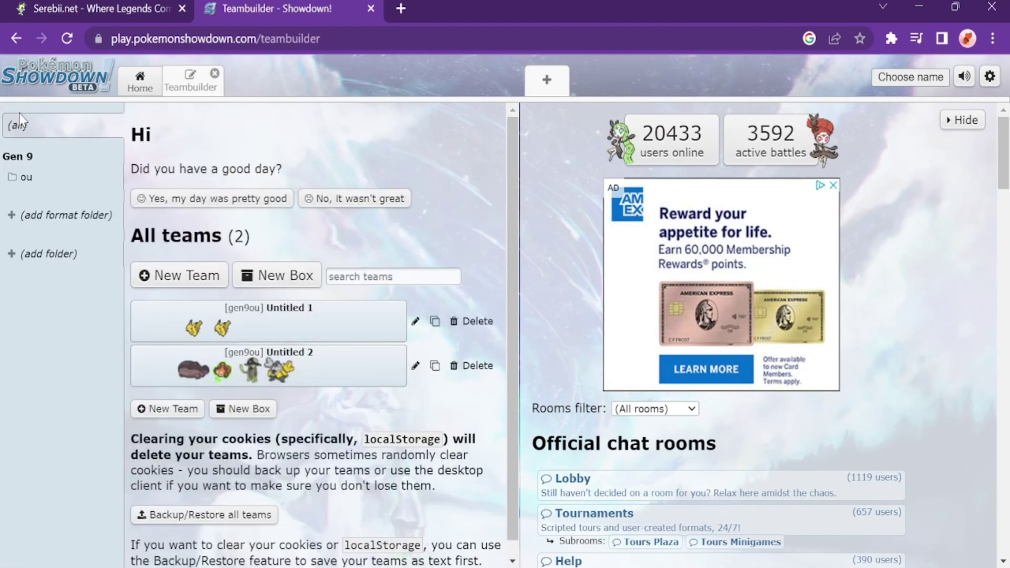
click(268, 323)
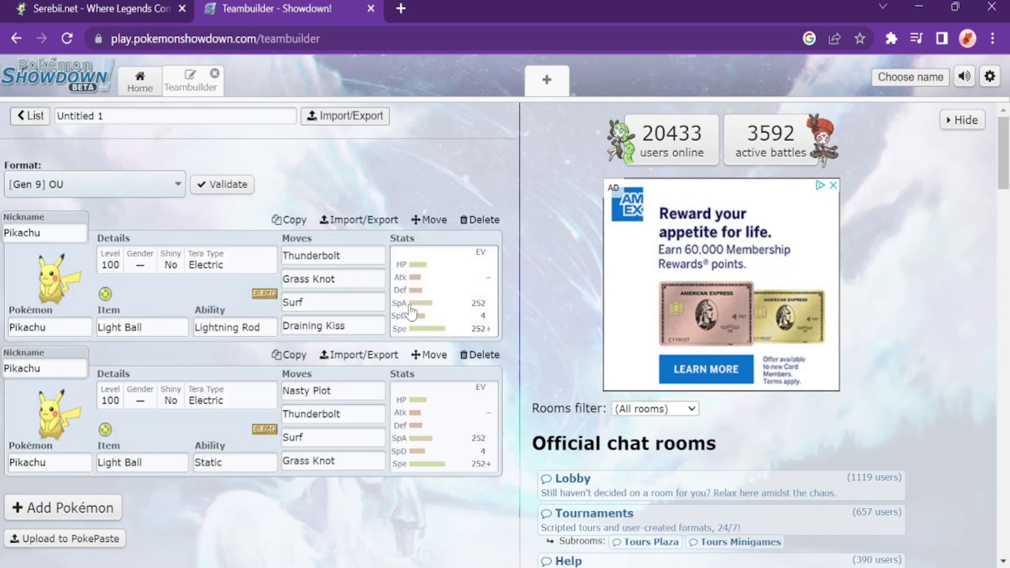
click(442, 300)
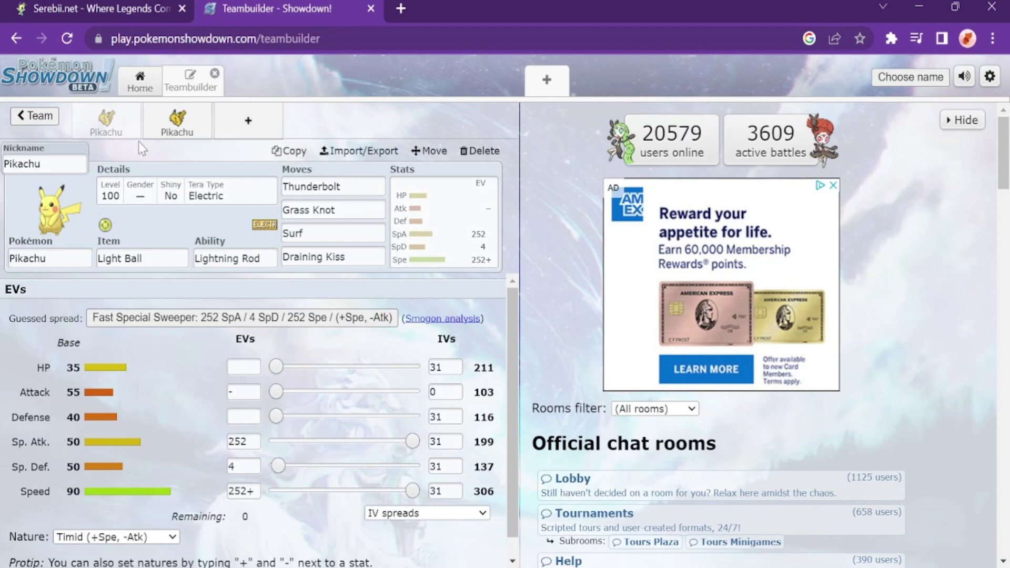
click(34, 116)
click(34, 115)
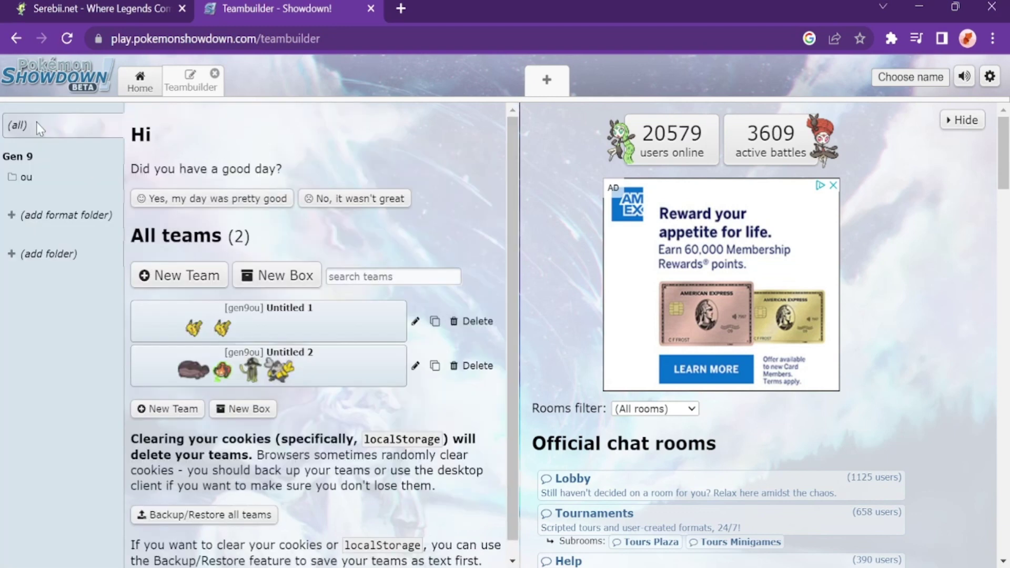
click(317, 356)
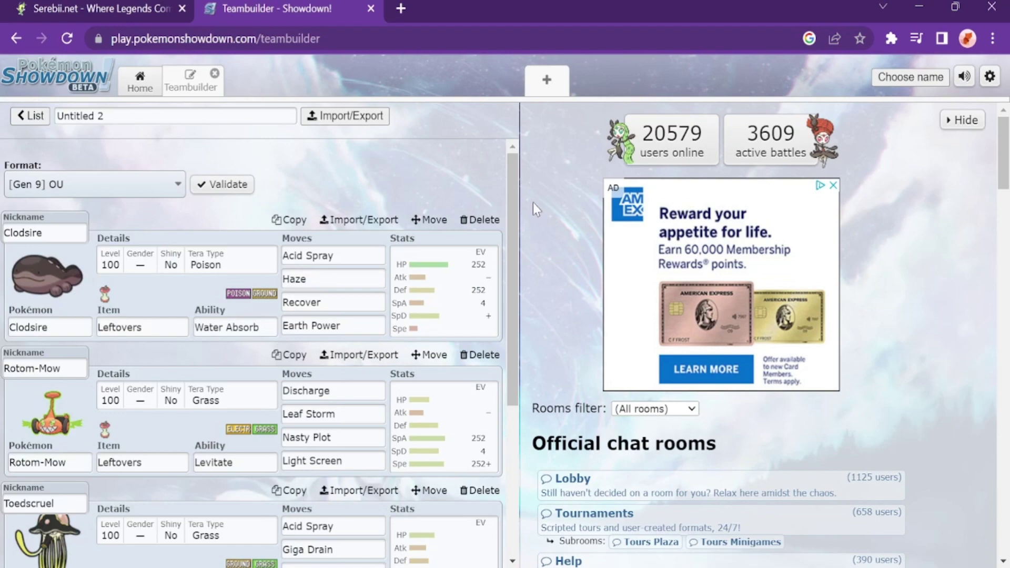
mouse_move(511, 198)
mouse_down()
mouse_move(501, 263)
mouse_move(511, 158)
mouse_up()
click(353, 256)
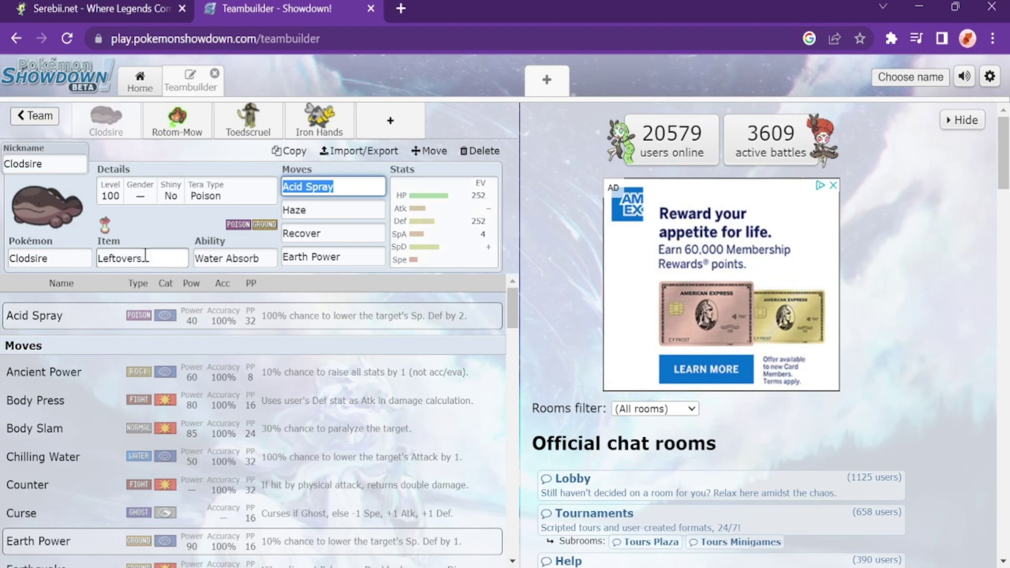
click(32, 115)
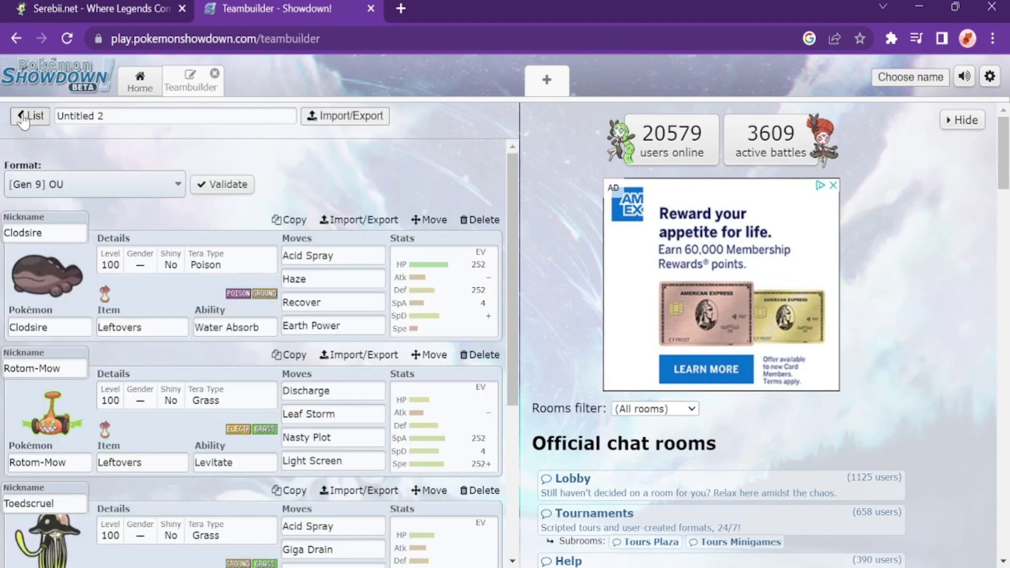
click(315, 279)
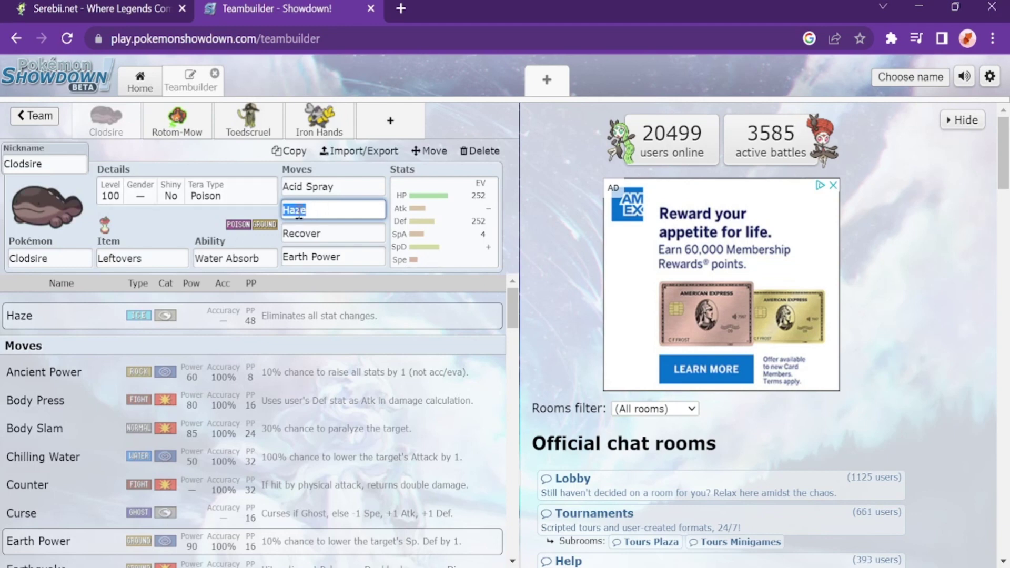
click(35, 117)
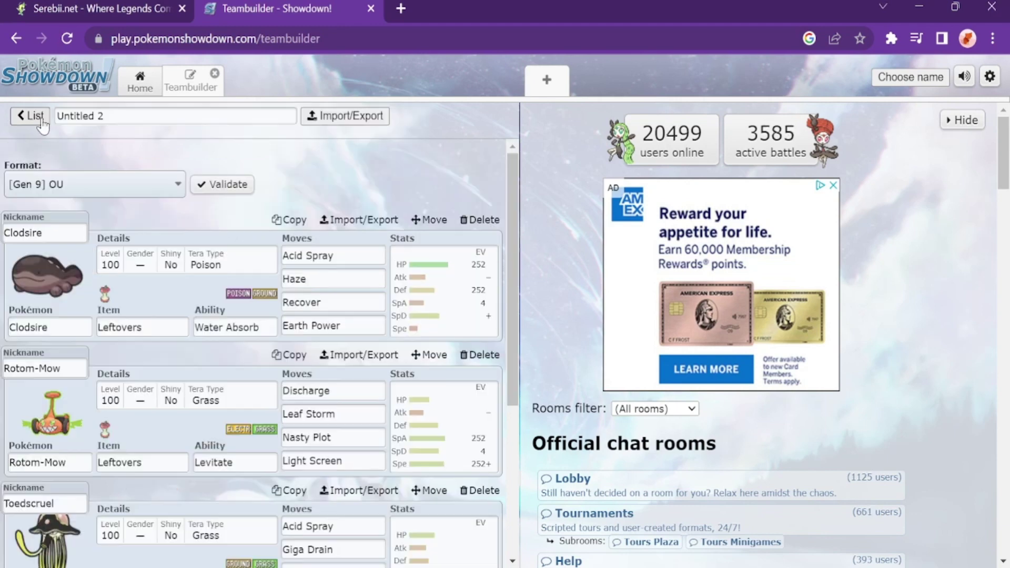
click(34, 117)
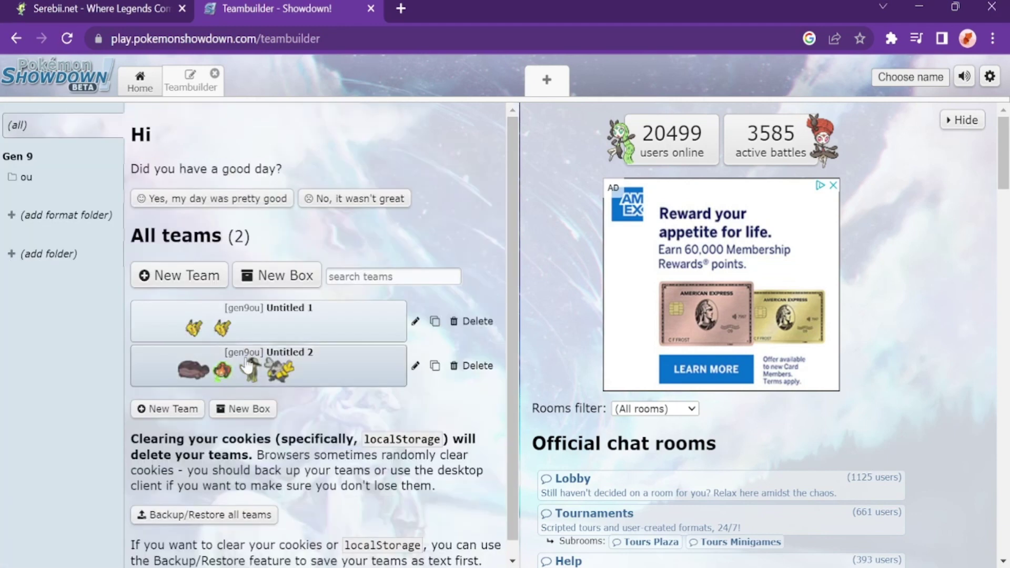
Open Untitled 1 and browse the moves available for the first Pikachu's Thunderbolt slot
click(234, 330)
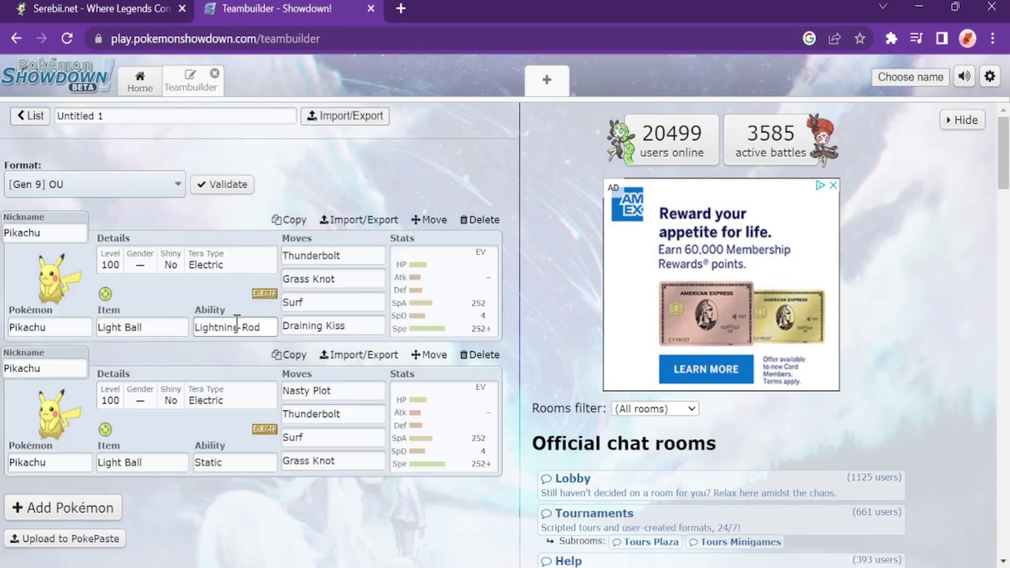
click(332, 254)
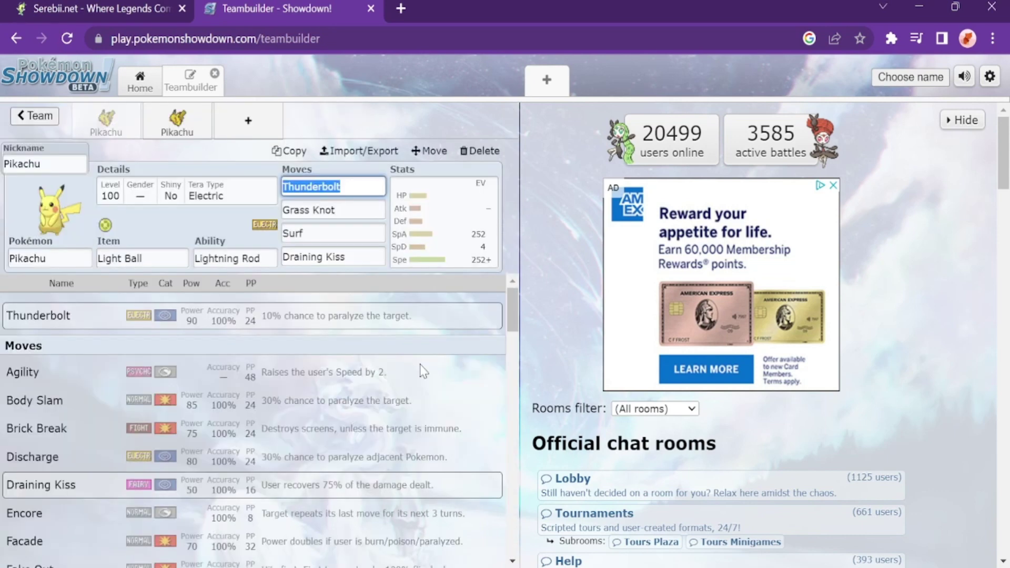
click(512, 561)
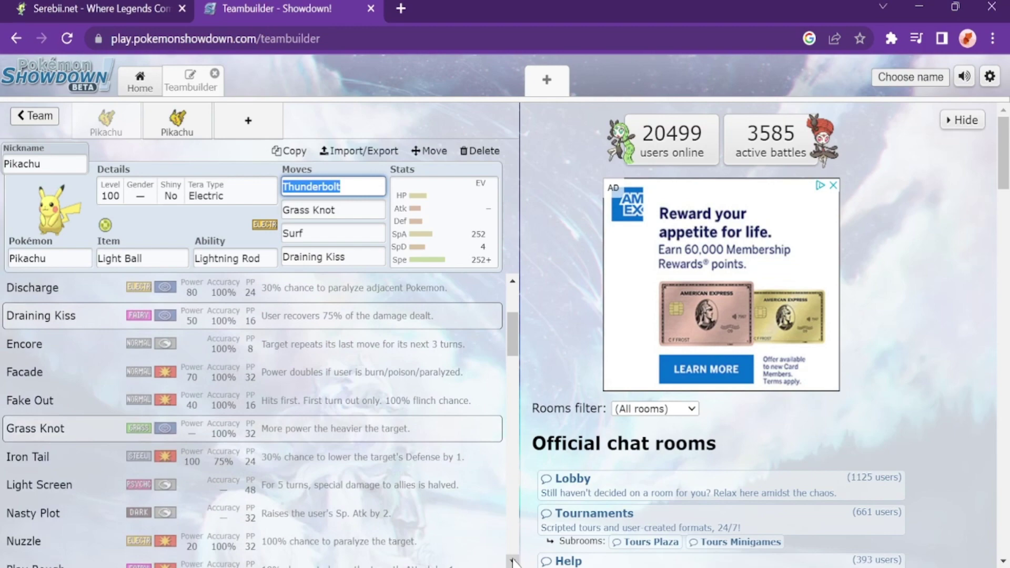
drag(512, 560, 513, 560)
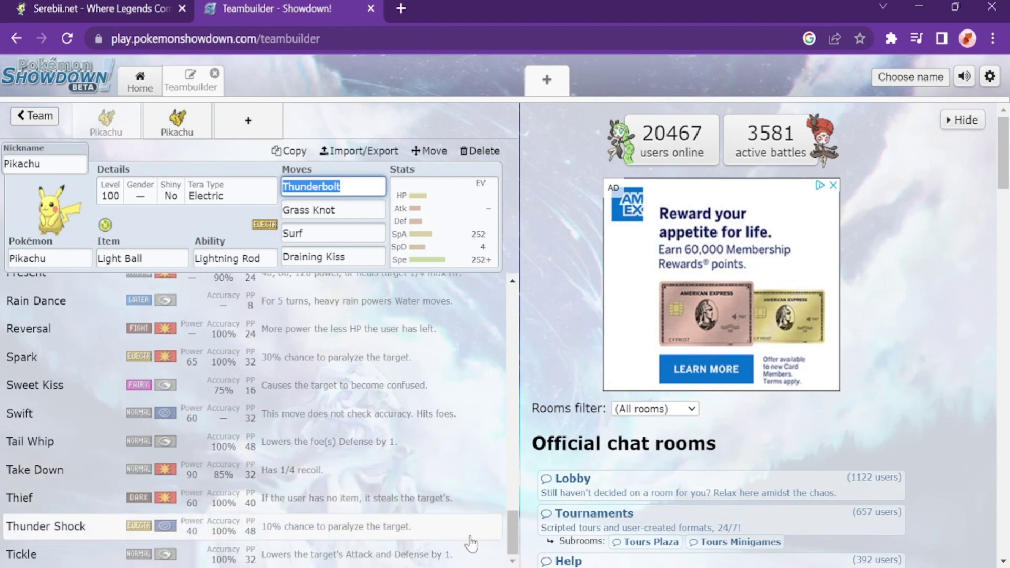
drag(512, 529, 513, 300)
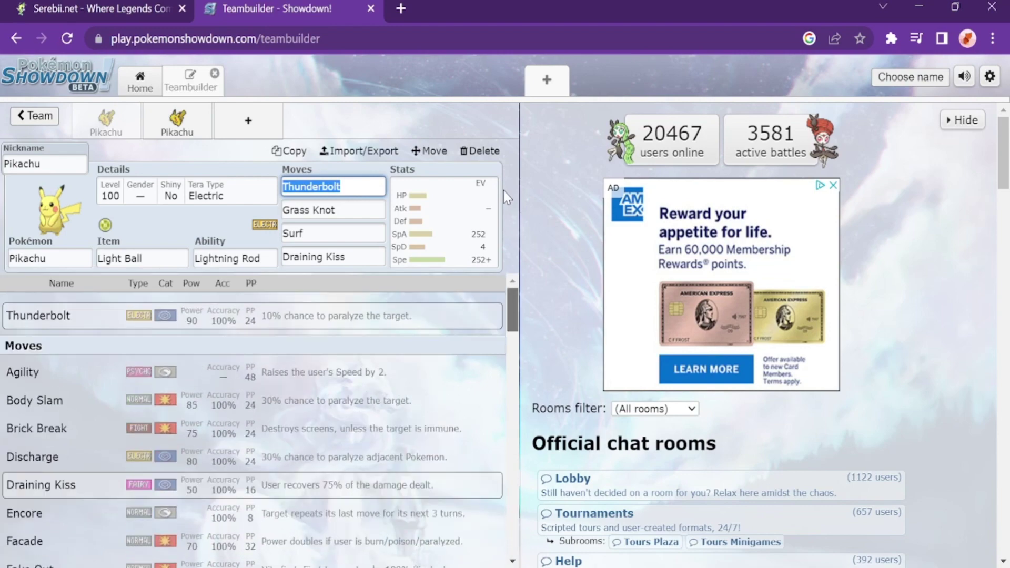